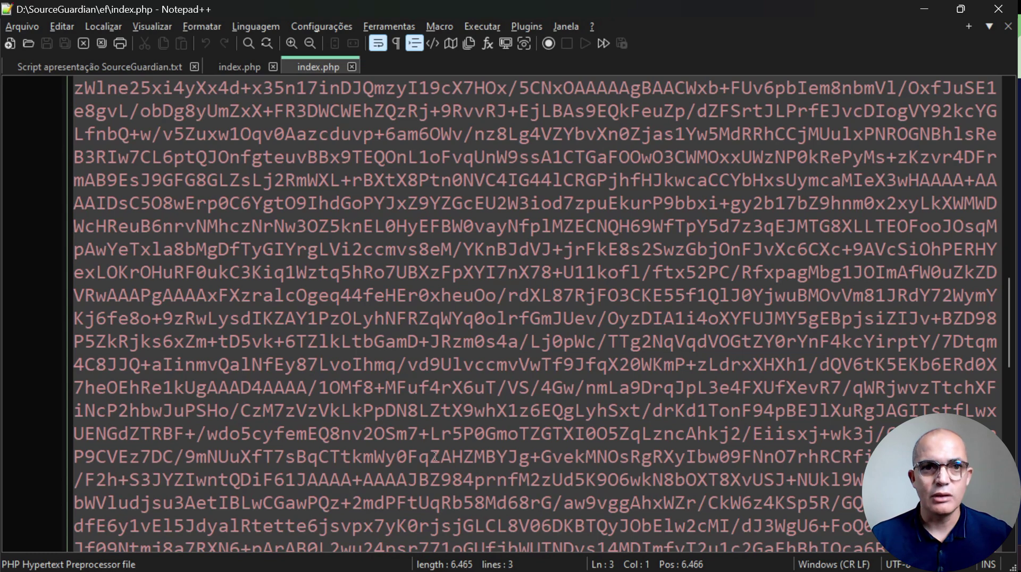
- View the unencoded index.php source, then switch to Scriptcase and browse the project's Security and root application folders
left_click(237, 69)
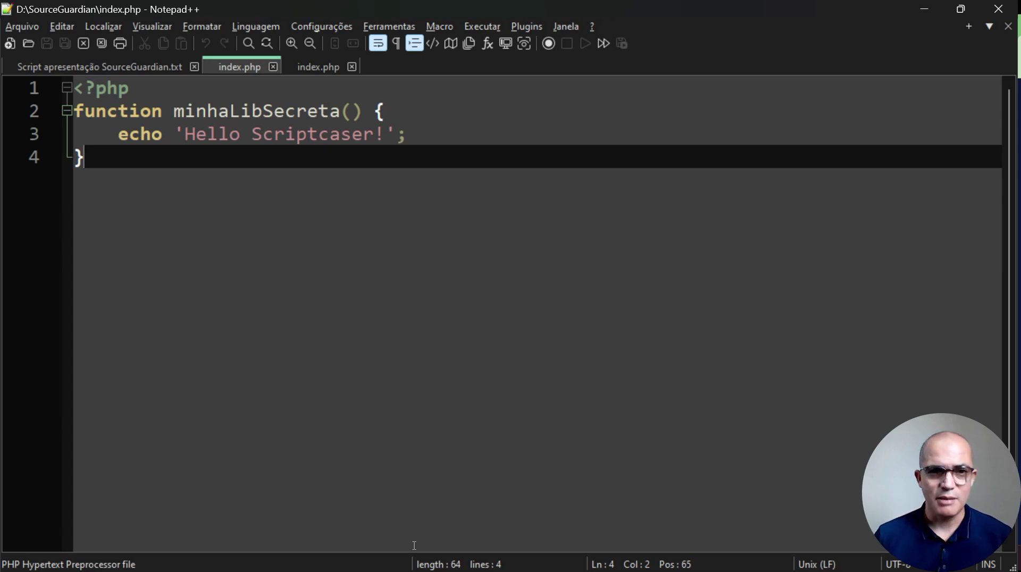
key("alt+Tab")
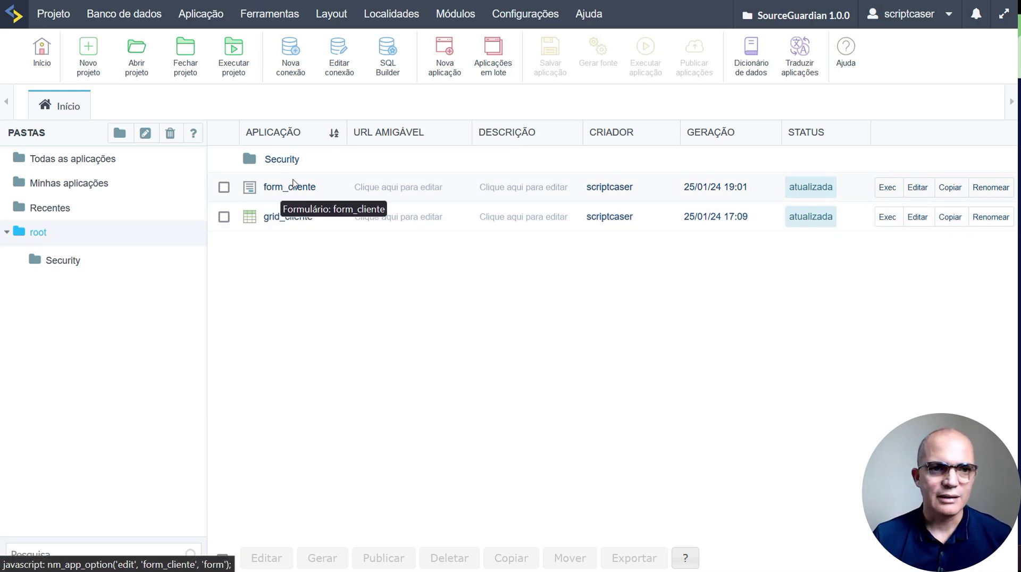
left_click(64, 261)
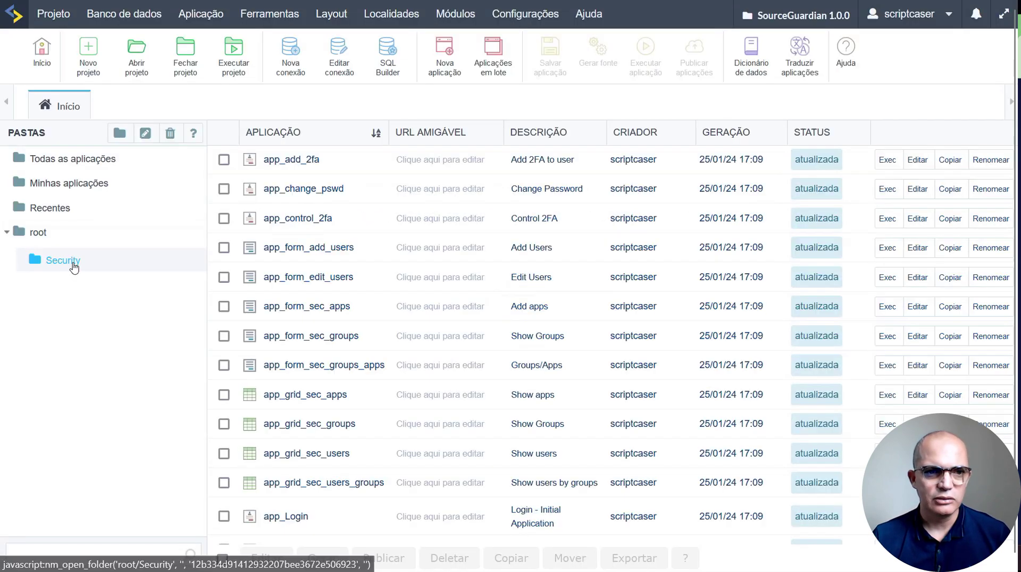
scroll(309, 412, "down", 3)
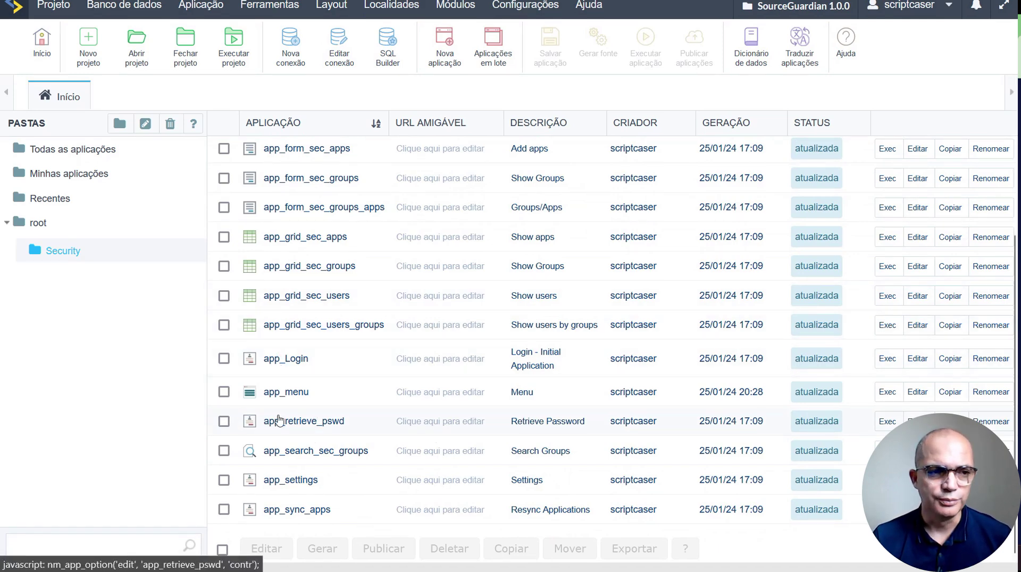
left_click(67, 229)
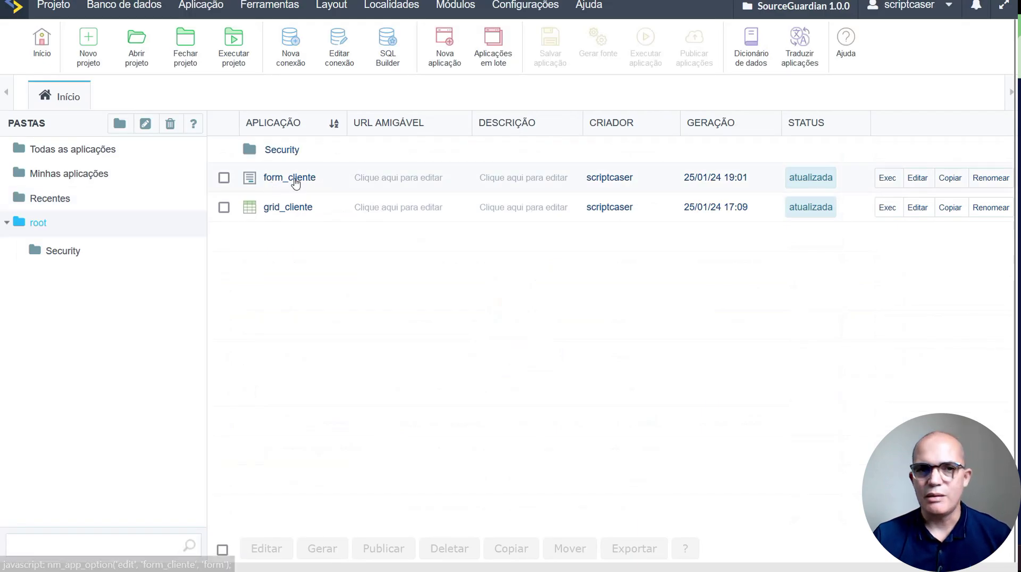
- Open the form_cliente application and examine the code in its onLoad event
left_click(296, 181)
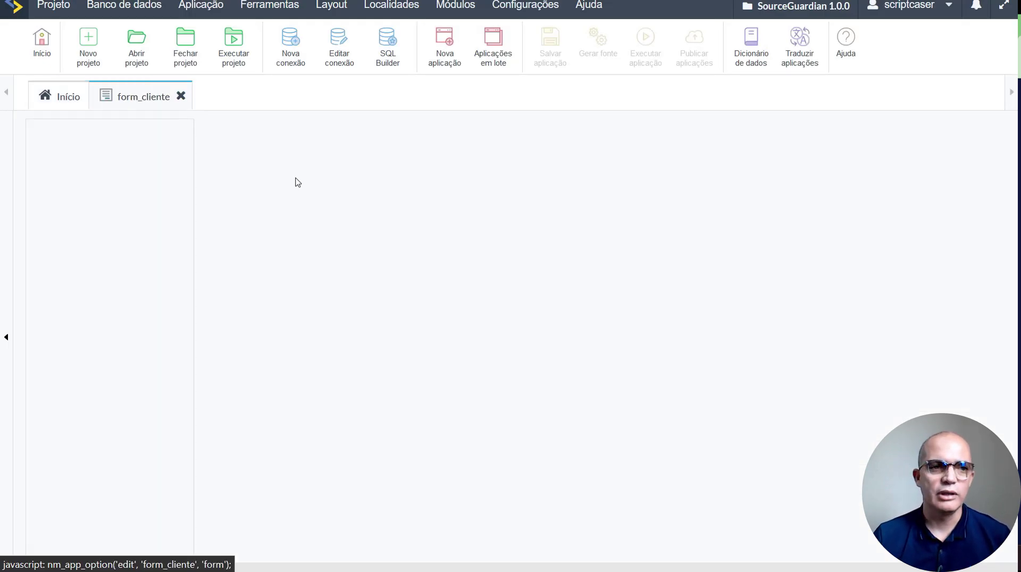
scroll(109, 327, "down", 2)
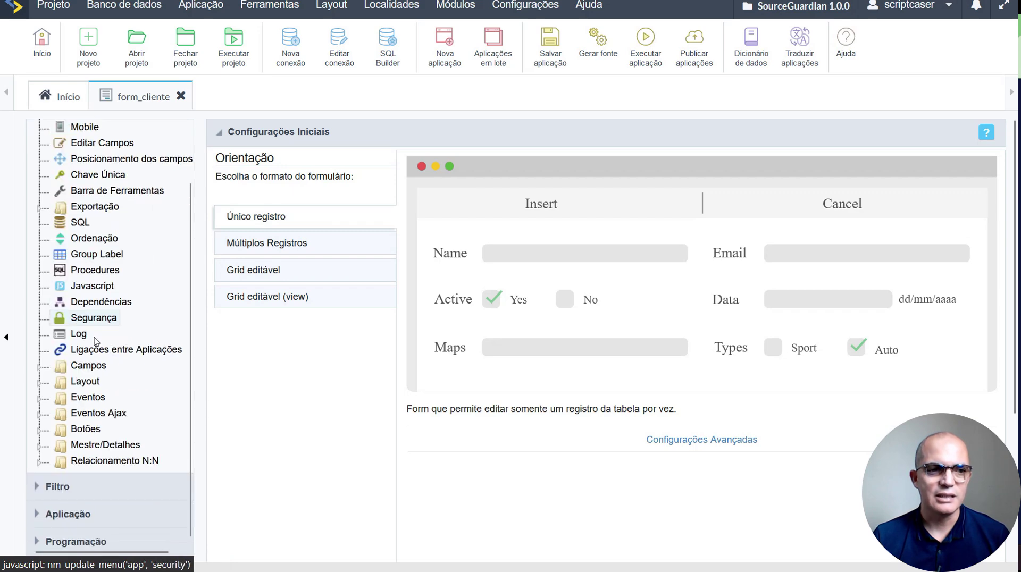
left_click(38, 400)
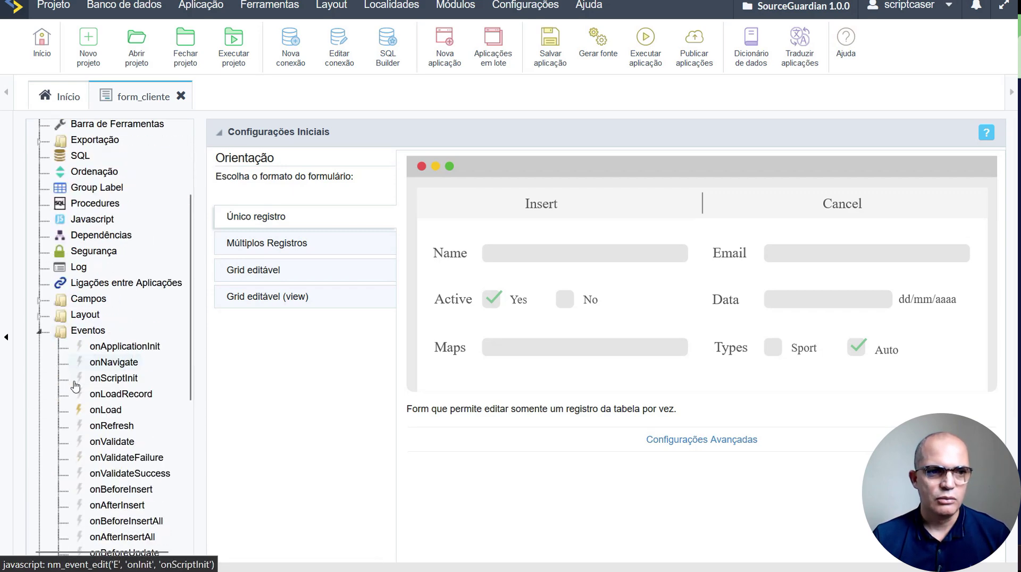
scroll(75, 387, "down", 3)
left_click(103, 286)
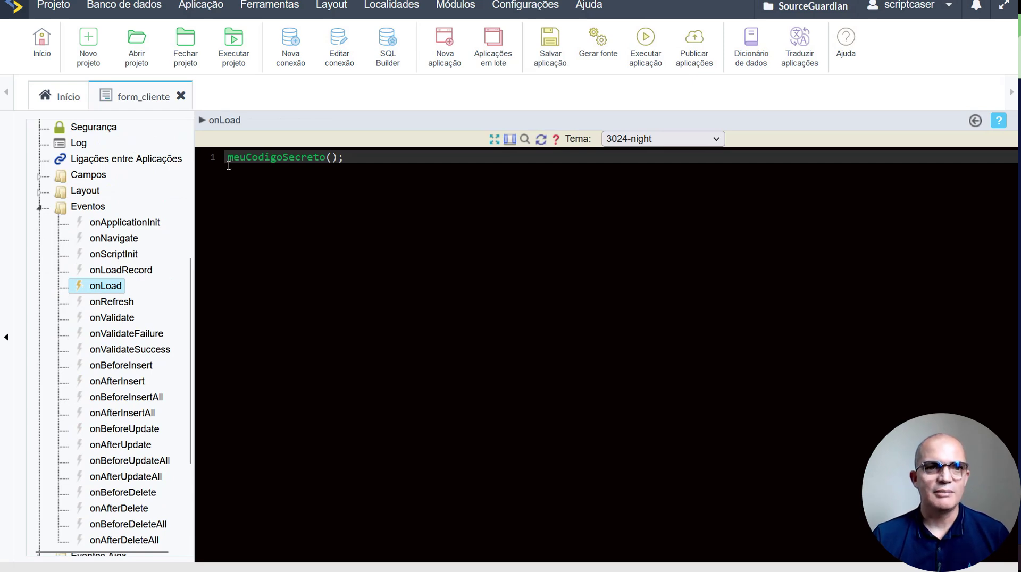
left_click_drag(228, 165, 228, 269)
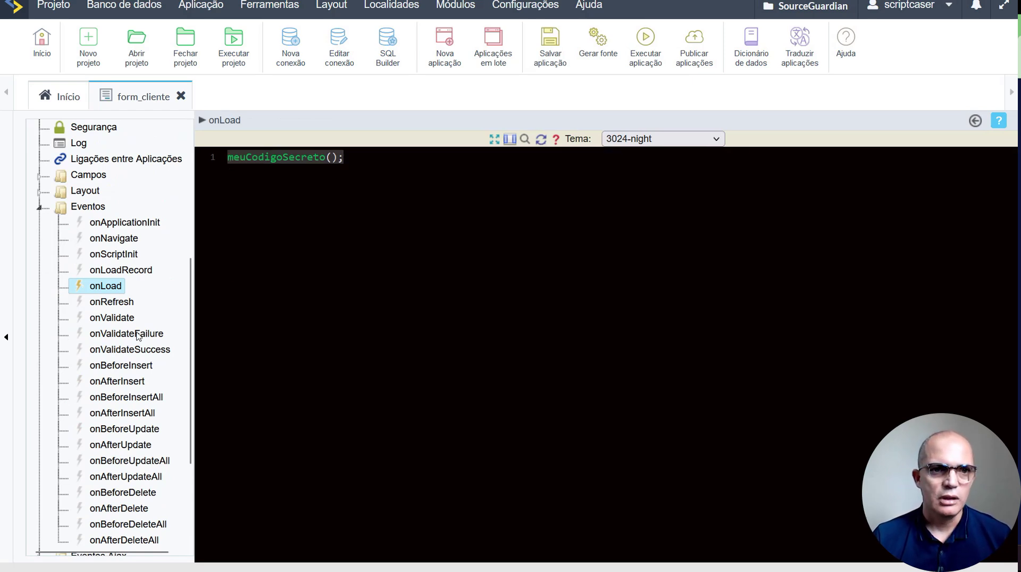
- Find projetoLib.php among the form's internal project libraries, examine its source code and close the source window
scroll(124, 336, "down", 2)
scroll(123, 336, "down", 1)
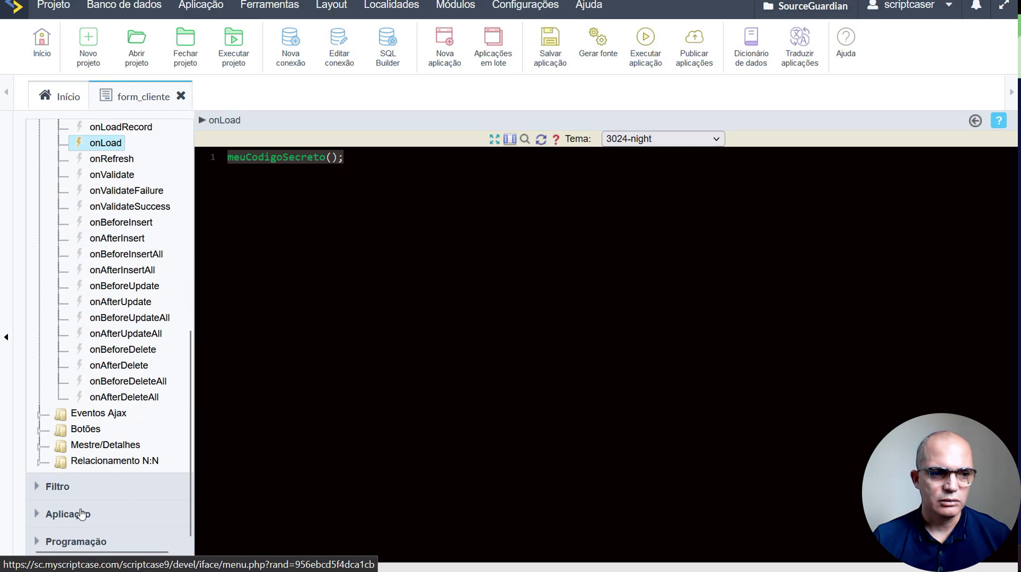
left_click(36, 542)
scroll(48, 514, "down", 1)
left_click(61, 512)
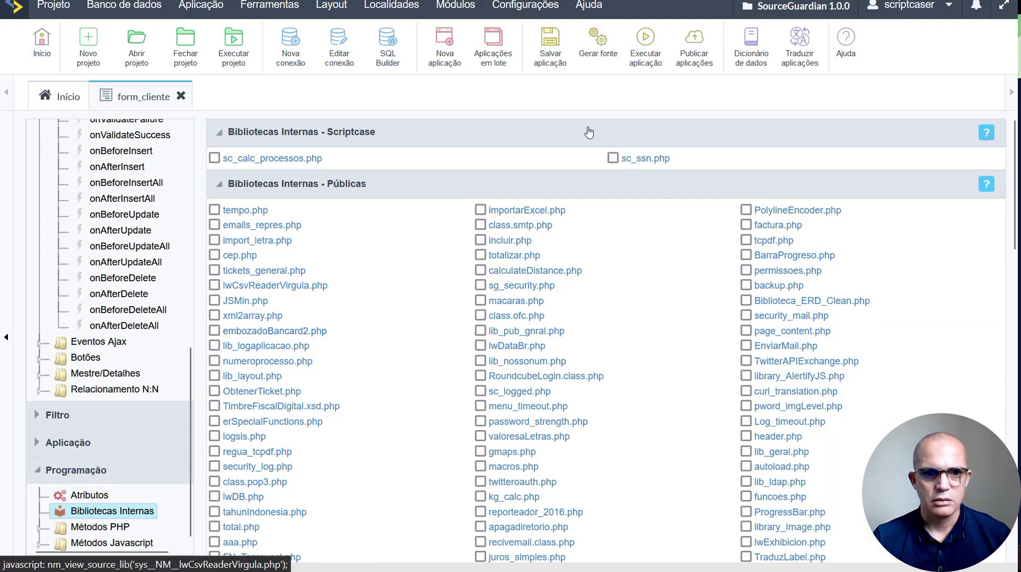
scroll(591, 242, "down", 10)
scroll(591, 242, "down", 7)
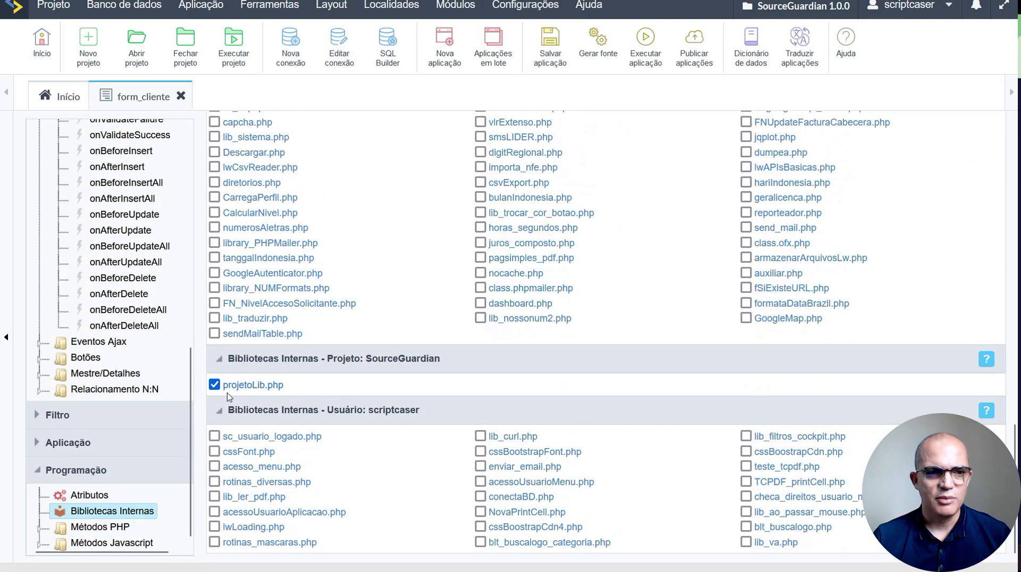
left_click(237, 386)
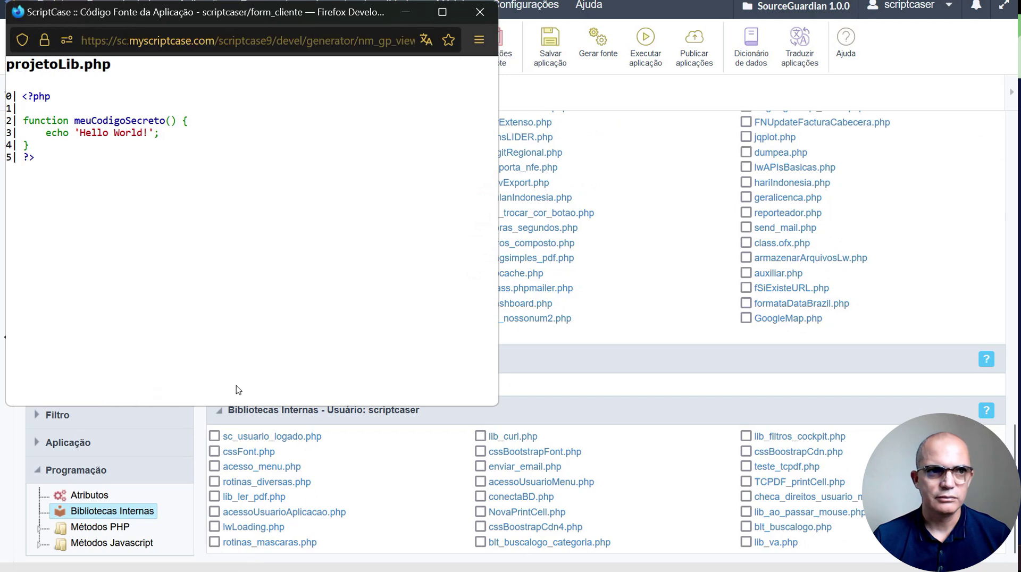
left_click_drag(24, 120, 95, 164)
left_click(479, 12)
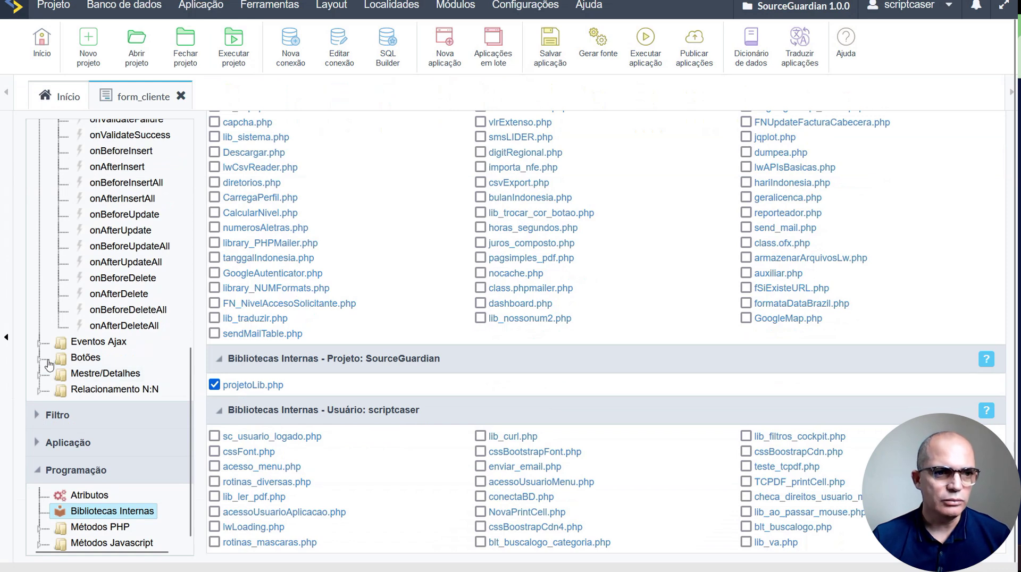
- Open the btnSecreto button's PHP code and examine the libProjetoEspecial include and the minhaLibSecreta call
left_click(48, 360)
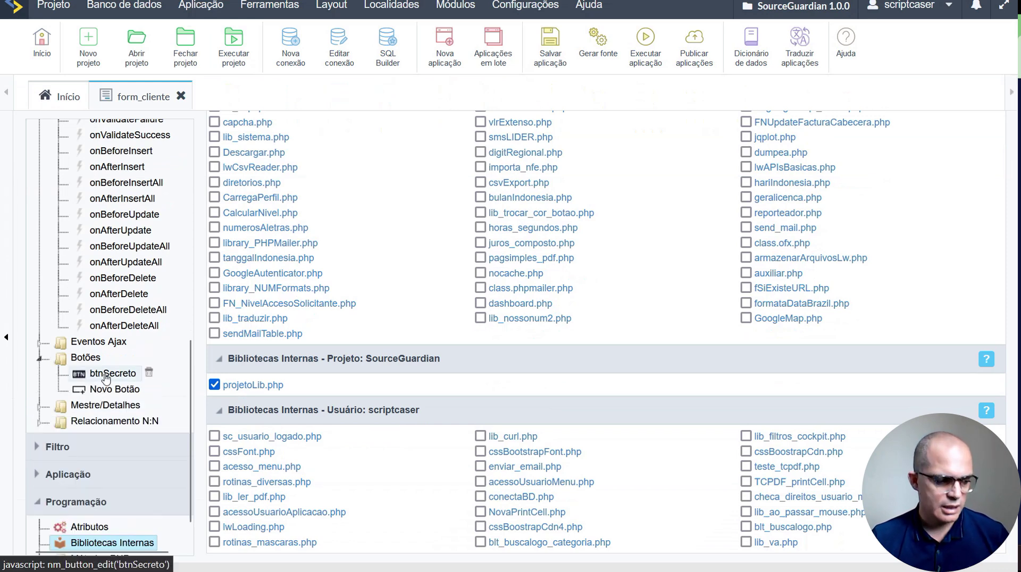
left_click(106, 377)
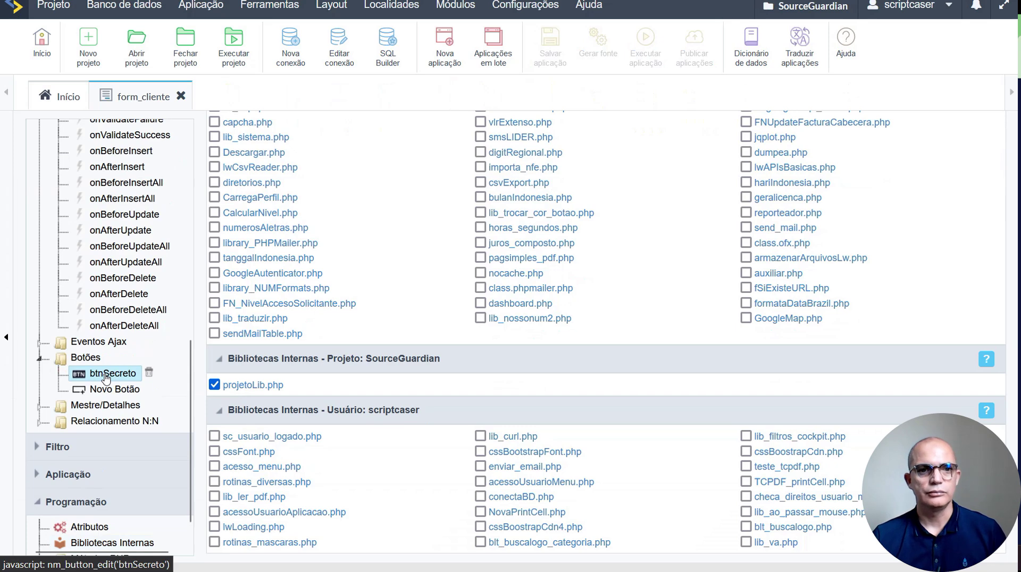
scroll(313, 183, "down", 10)
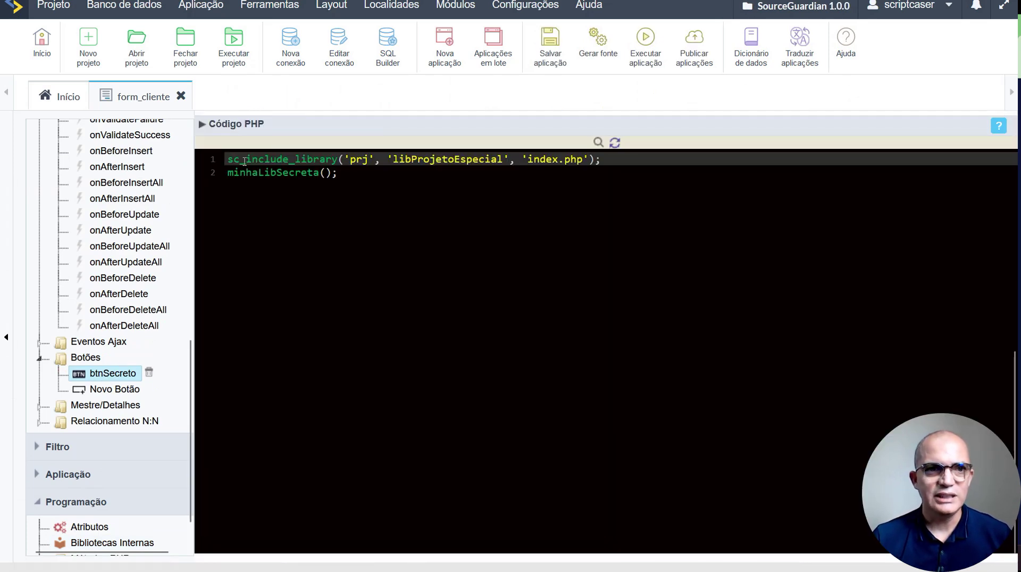
left_click_drag(244, 160, 401, 160)
left_click(452, 162)
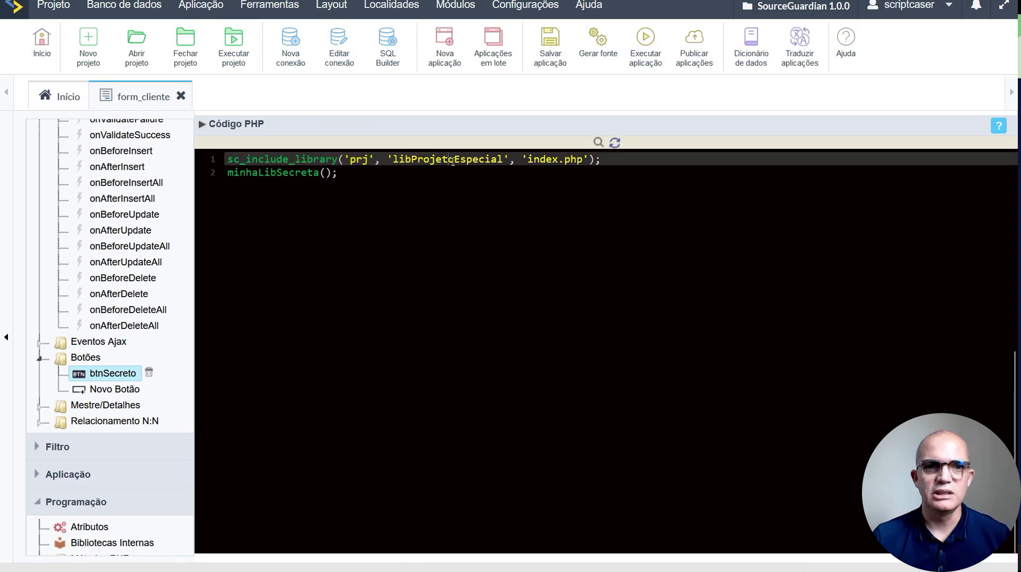
double_click(453, 162)
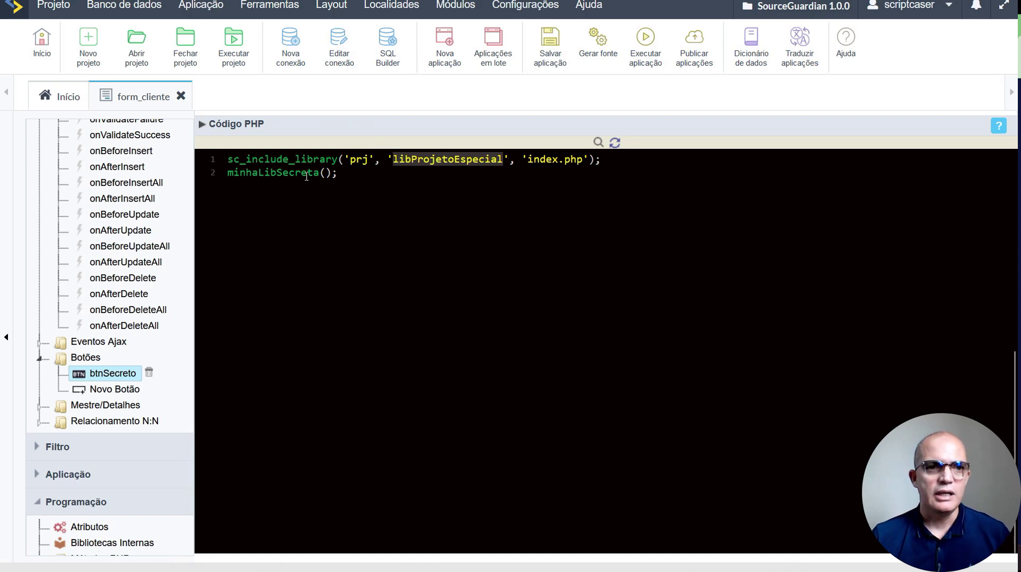
left_click(232, 178)
left_click_drag(231, 178, 370, 181)
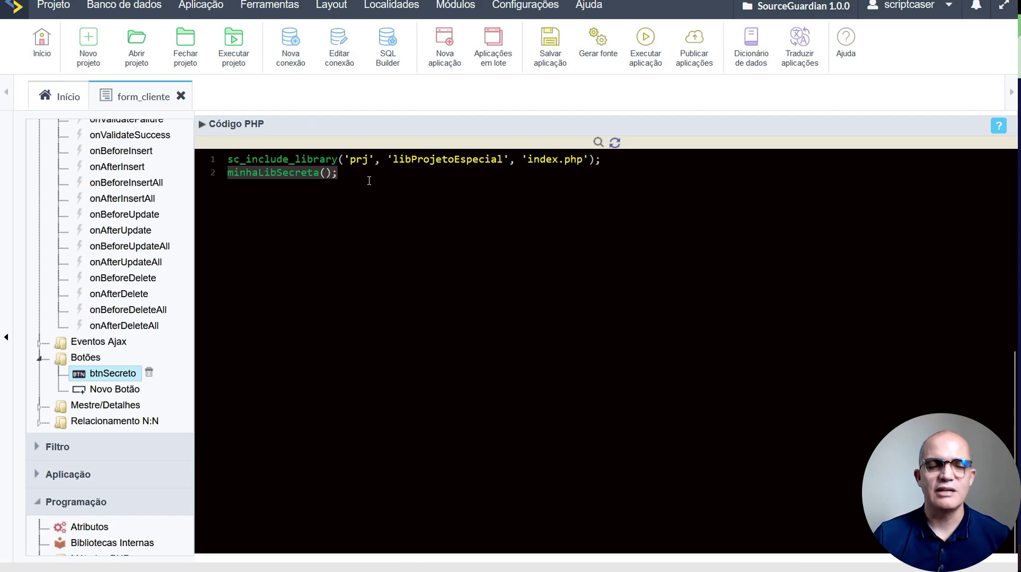
key("Right")
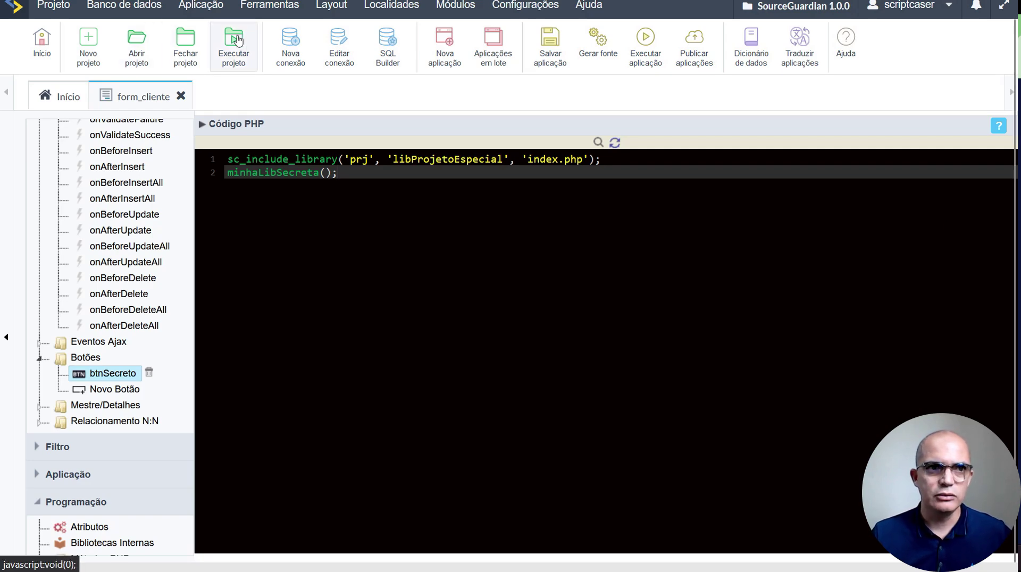
- Start publishing the project, keeping the production environment, common files, Linux 64 bits and app_Login as the initial application
left_click(53, 5)
left_click(101, 345)
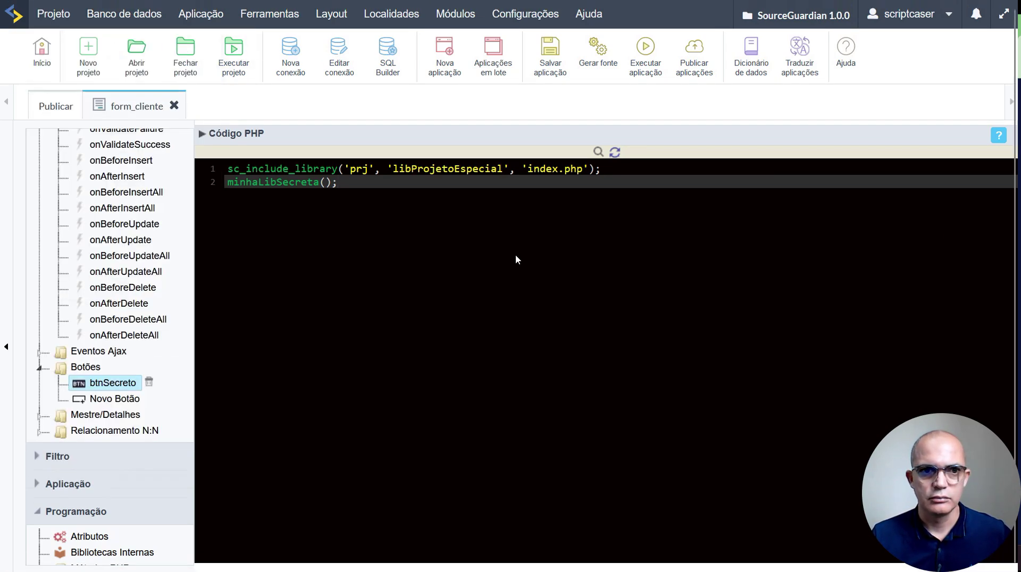
left_click(107, 313)
left_click(505, 269)
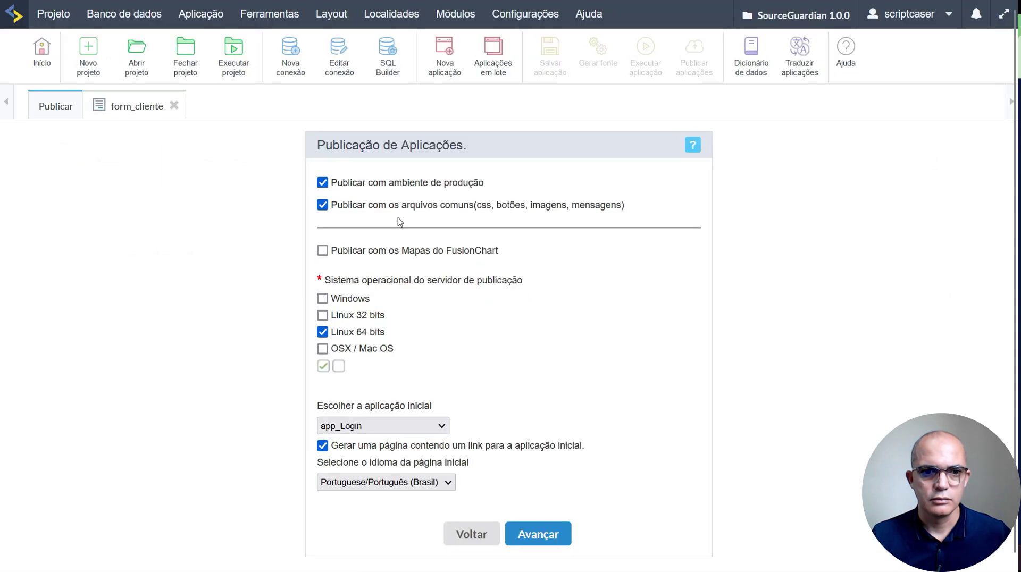
left_click(527, 536)
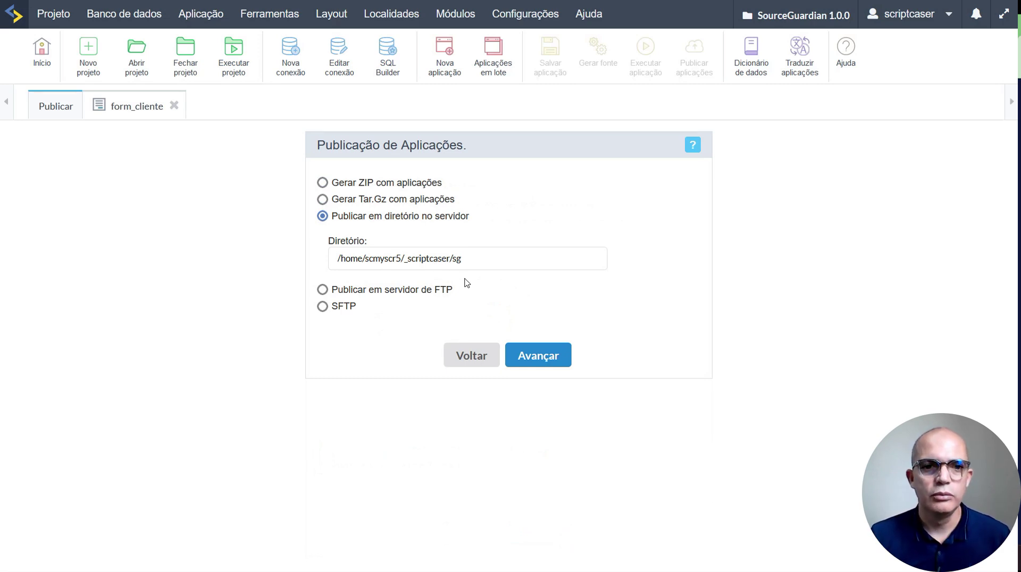
- Set the server publishing directory to the _aplicacoes_sourceguardian folder under the account's home directory and proceed with the publication
left_click_drag(404, 259, 490, 259)
type("_aplicacoes_sourceguardian")
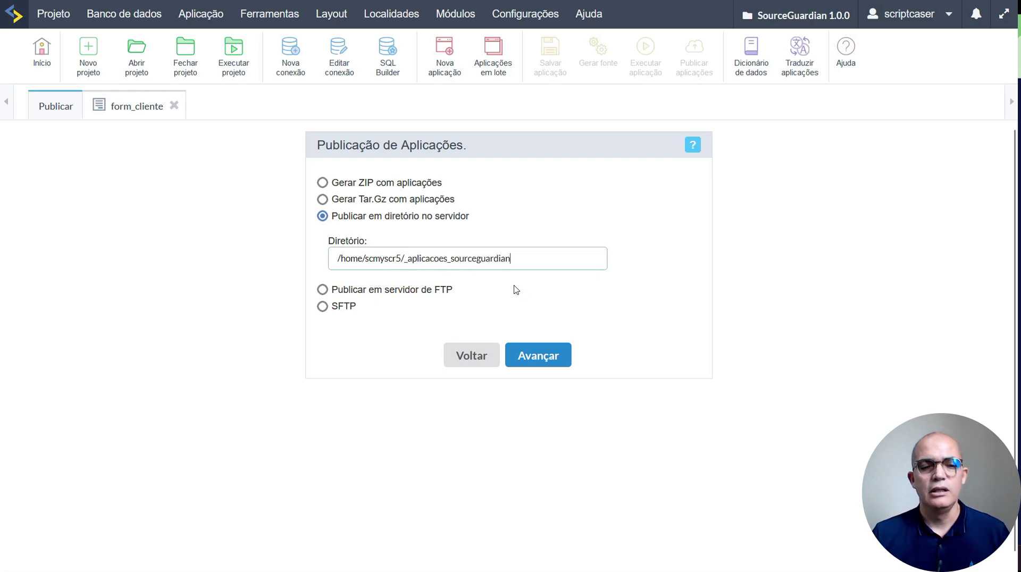
left_click(537, 357)
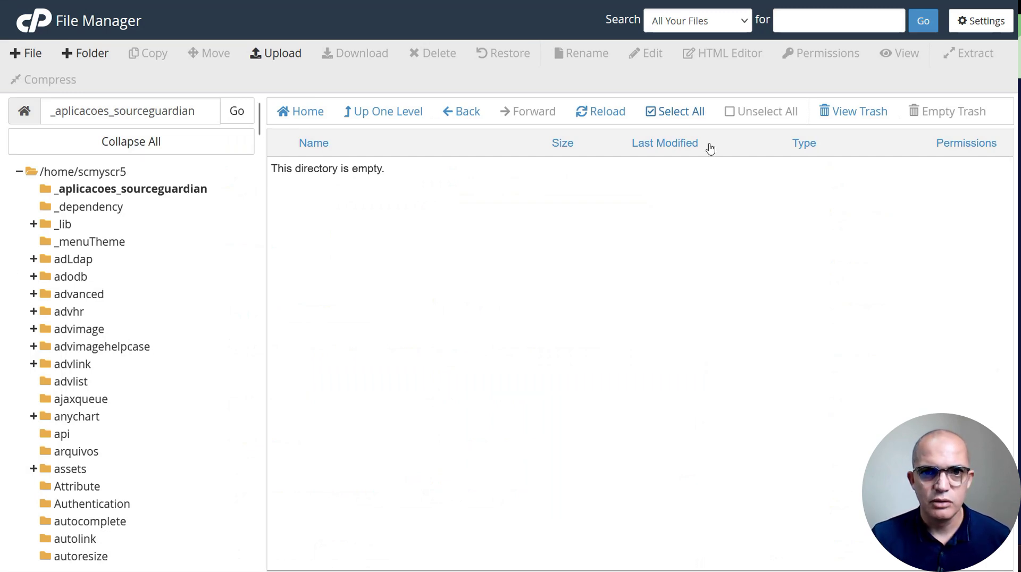
- Reload the _aplicacoes_sourceguardian directory and look through the published application folders
left_click(595, 112)
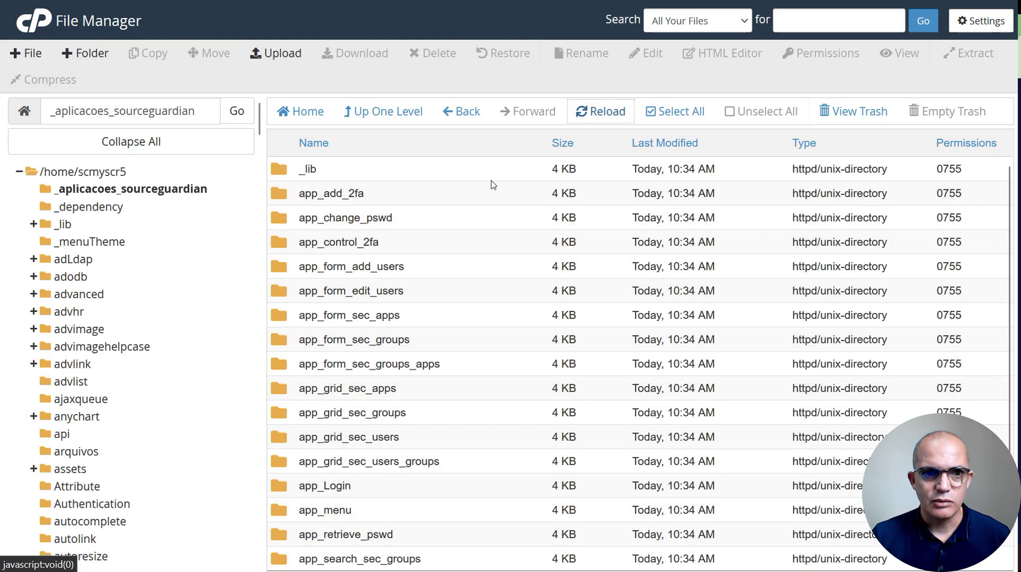
scroll(417, 253, "down", 3)
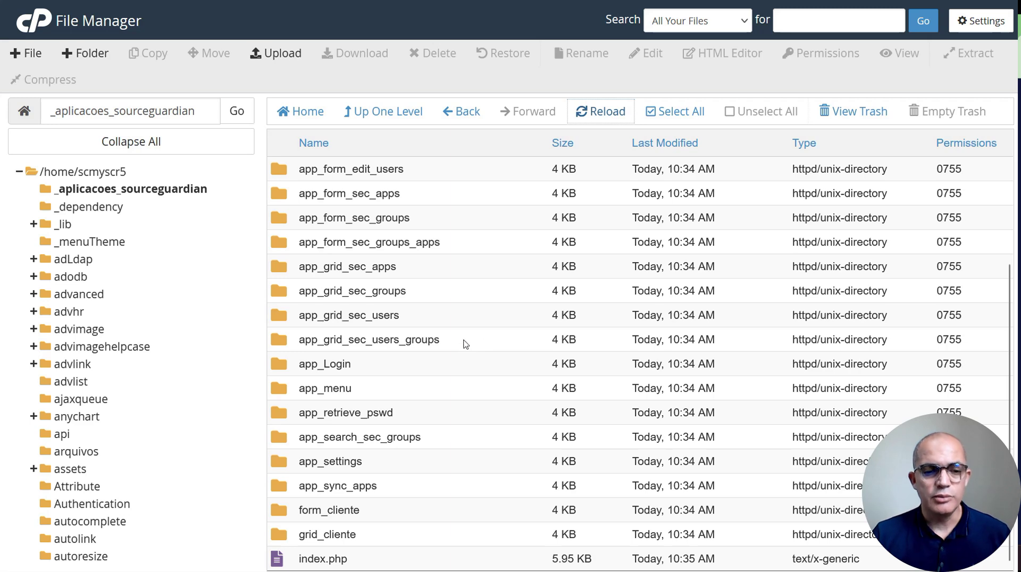
scroll(466, 345, "up", 3)
scroll(376, 474, "down", 3)
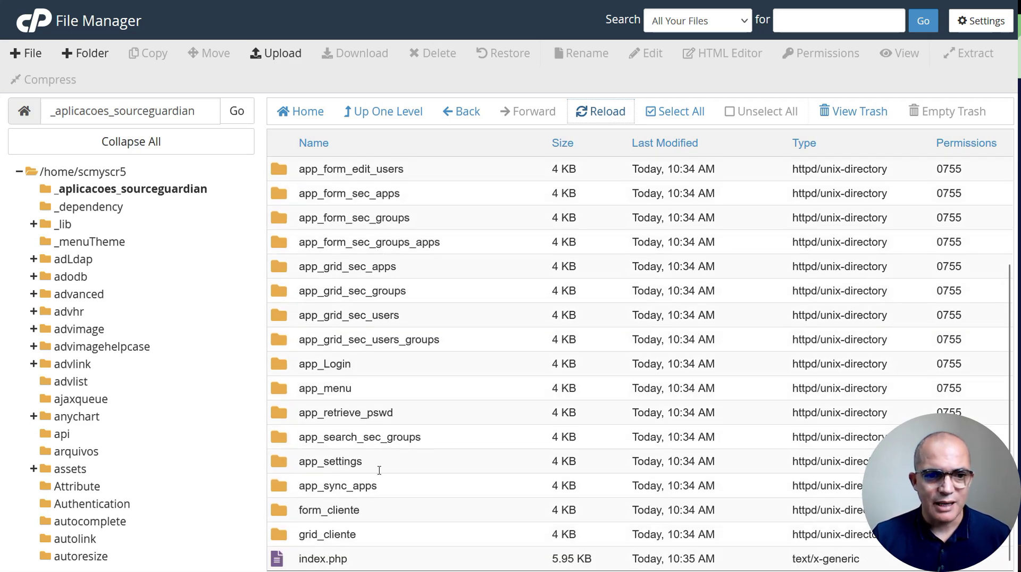
- Open form_cliente_apl.php from the published form_cliente folder in the code editor
double_click(298, 512)
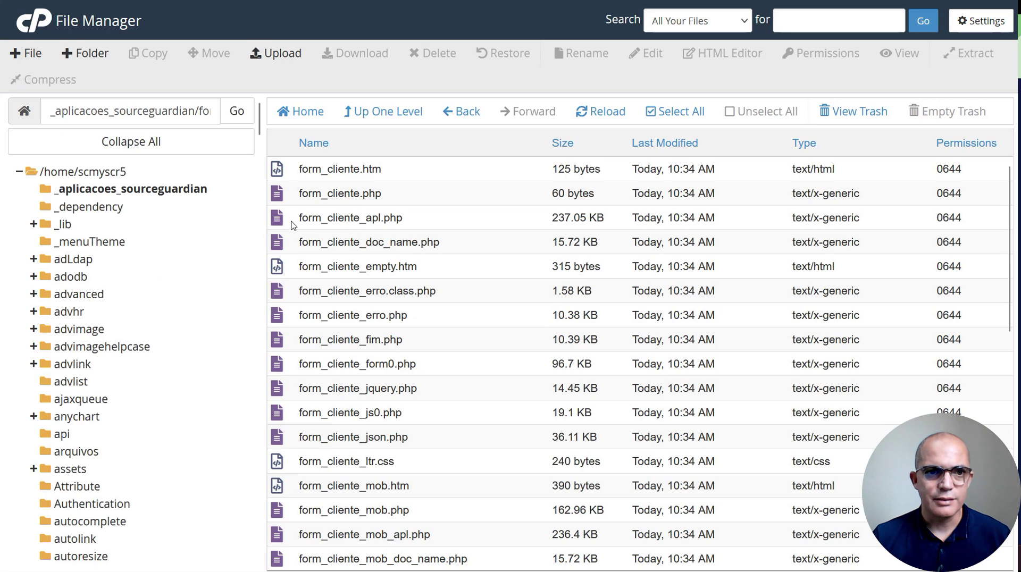
left_click(318, 218)
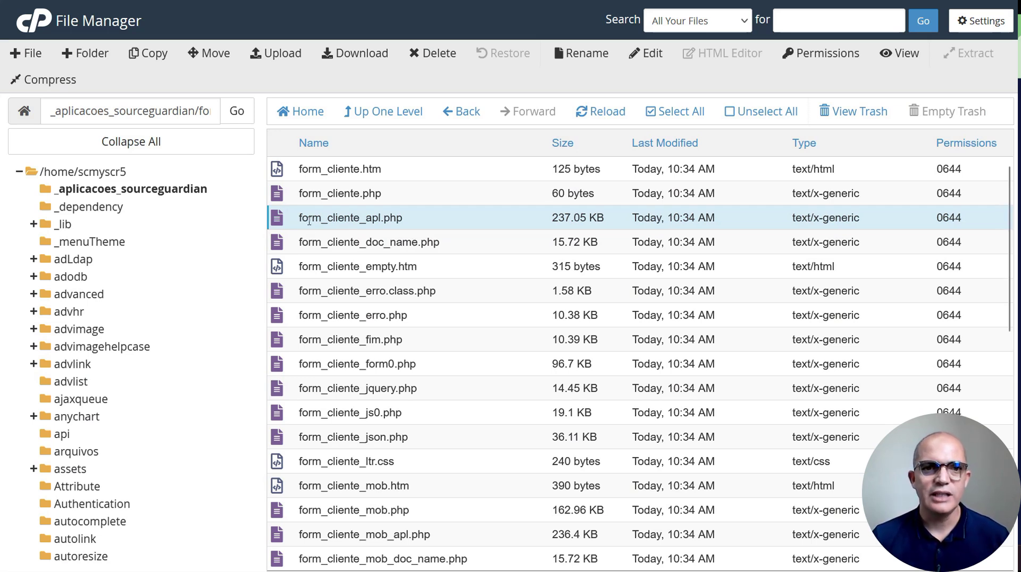
left_click(658, 61)
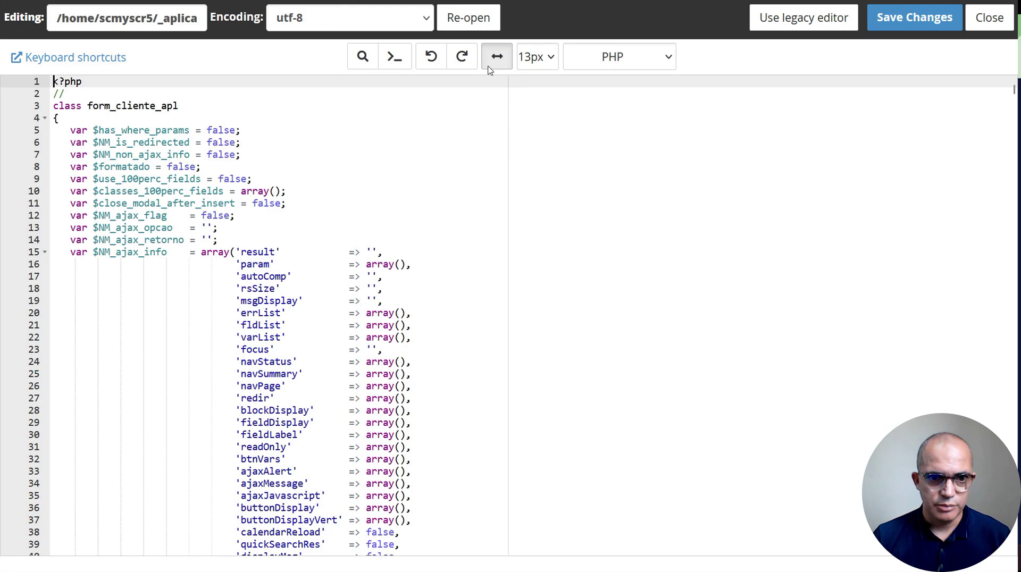
- Search the code of form_cliente_apl.php for "meucodigo"
key("ctrl+f")
left_click(234, 132)
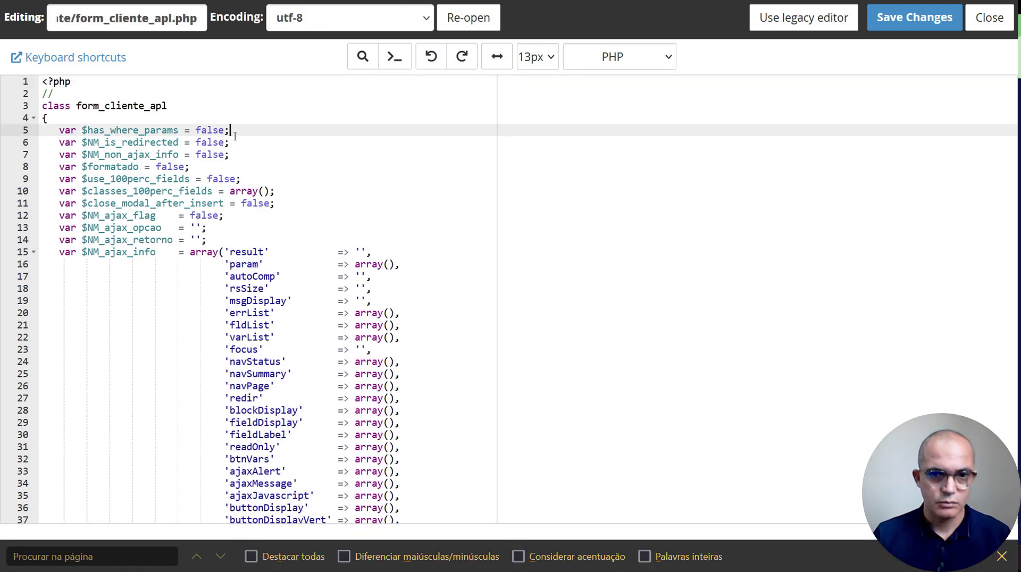
key("ctrl+f")
type("meucodigo")
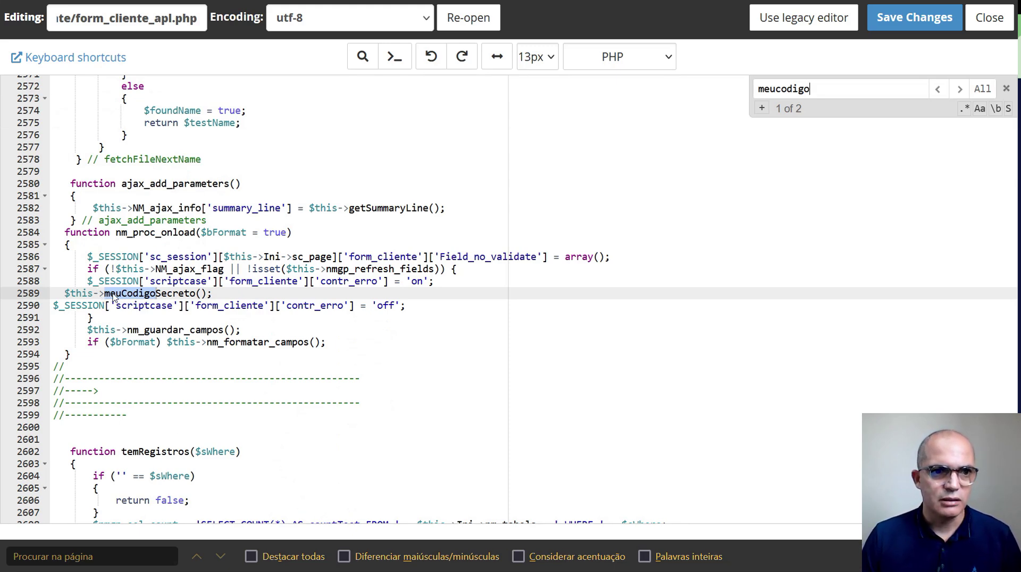
- Examine both occurrences of meuCodigoSecreto in form_cliente_apl.php: its call in nm_proc_onload and its definition containing the echo 'Hello World!' line
left_click_drag(99, 293, 161, 293)
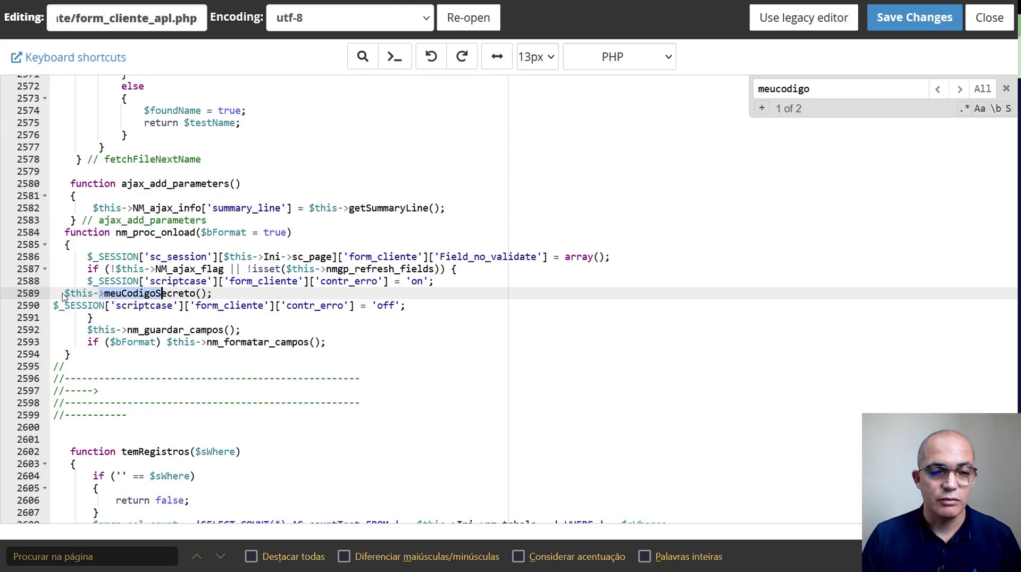
left_click(959, 92)
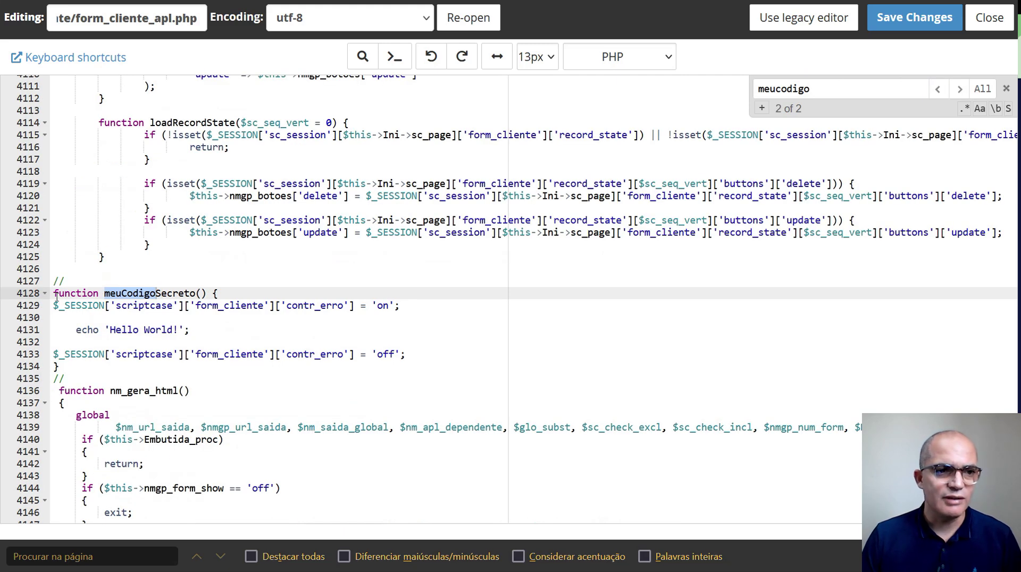
left_click_drag(57, 296, 66, 282)
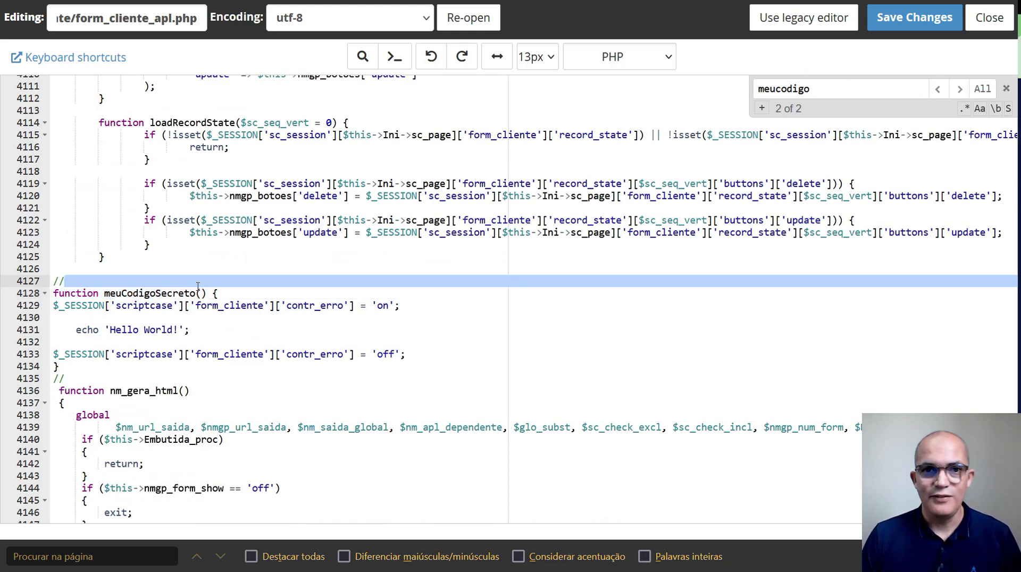
left_click(176, 294)
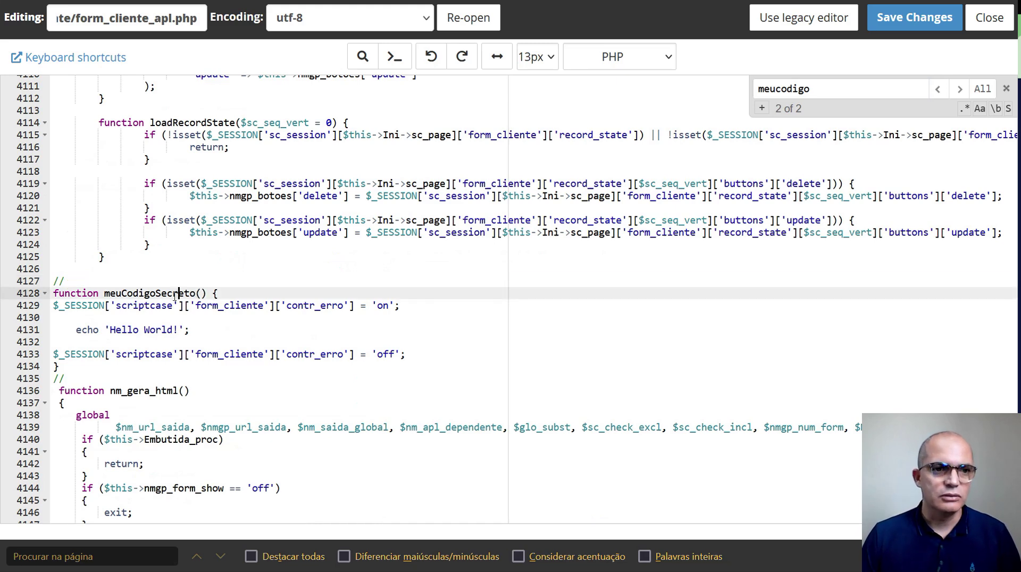
left_click(105, 295)
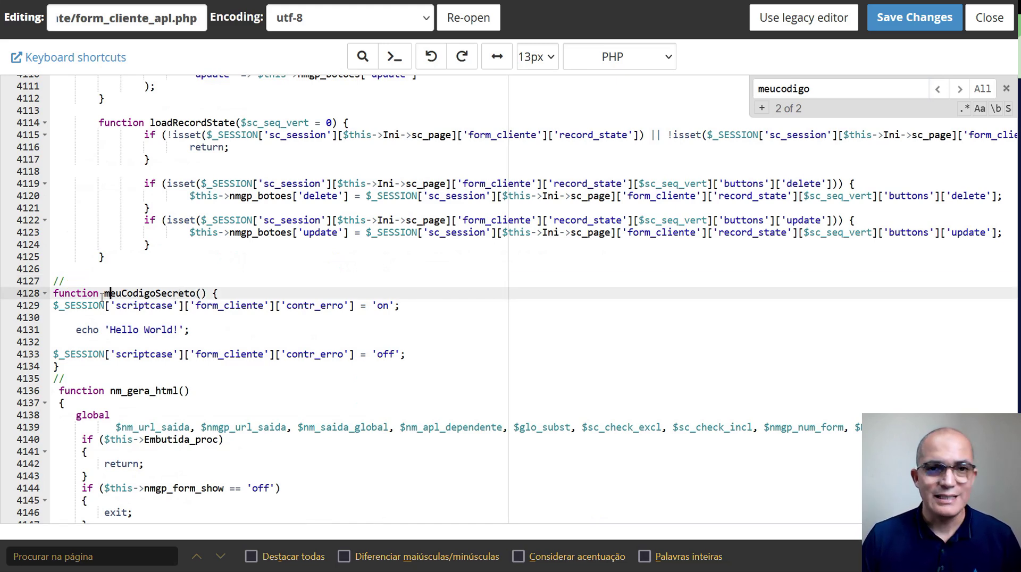
left_click_drag(104, 295, 127, 295)
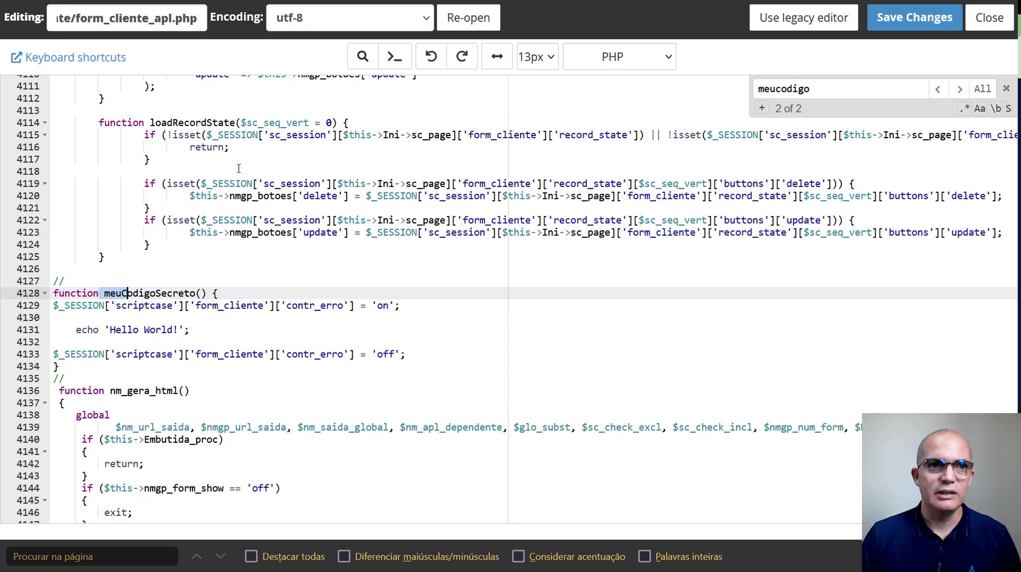
mouse_move(141, 2)
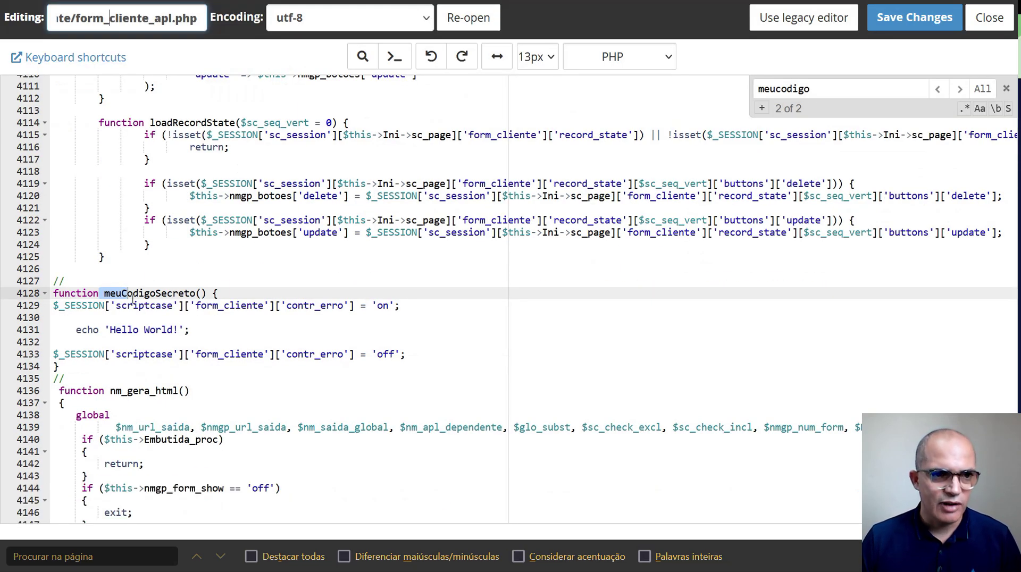
left_click(84, 293)
left_click_drag(84, 293, 212, 293)
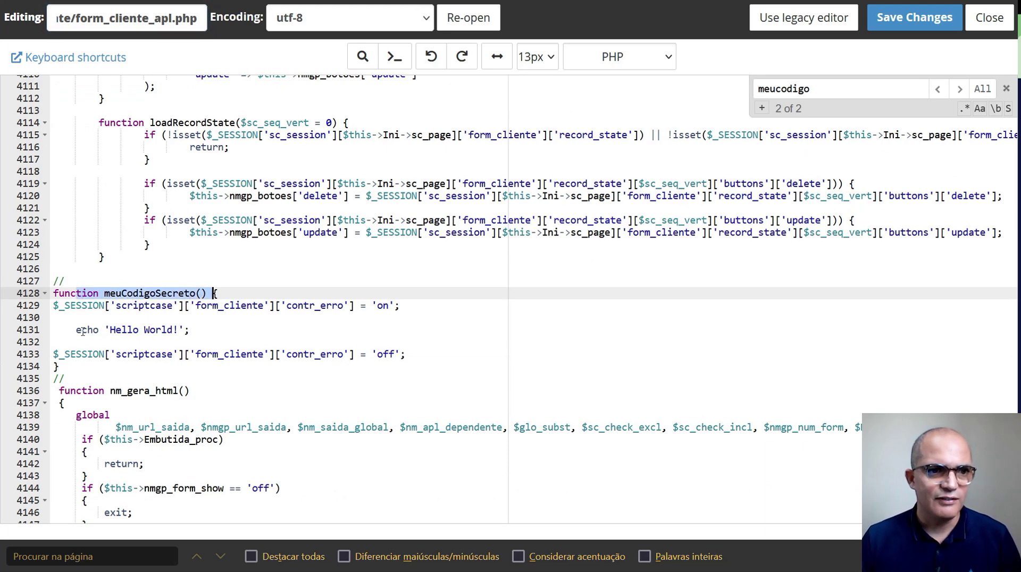
left_click_drag(82, 330, 230, 333)
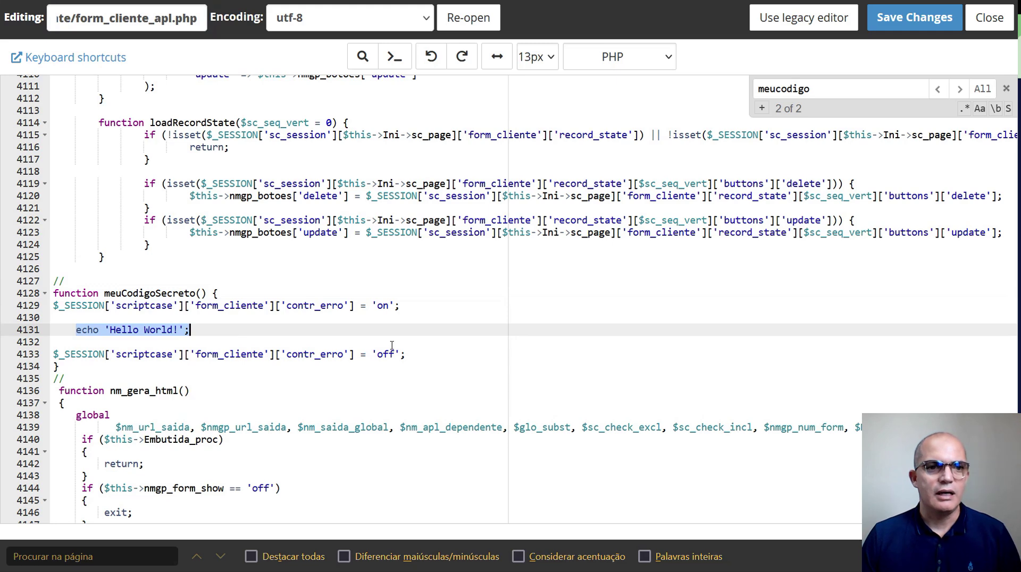
key("ctrl+f")
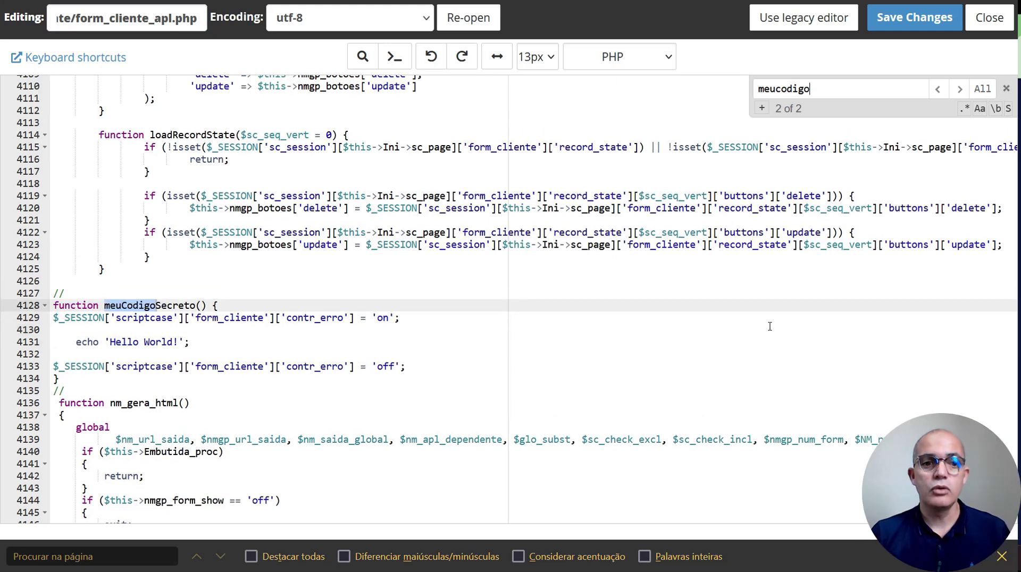
- Close the code editor and look through the files in the published form_cliente folder
key("ctrl+w")
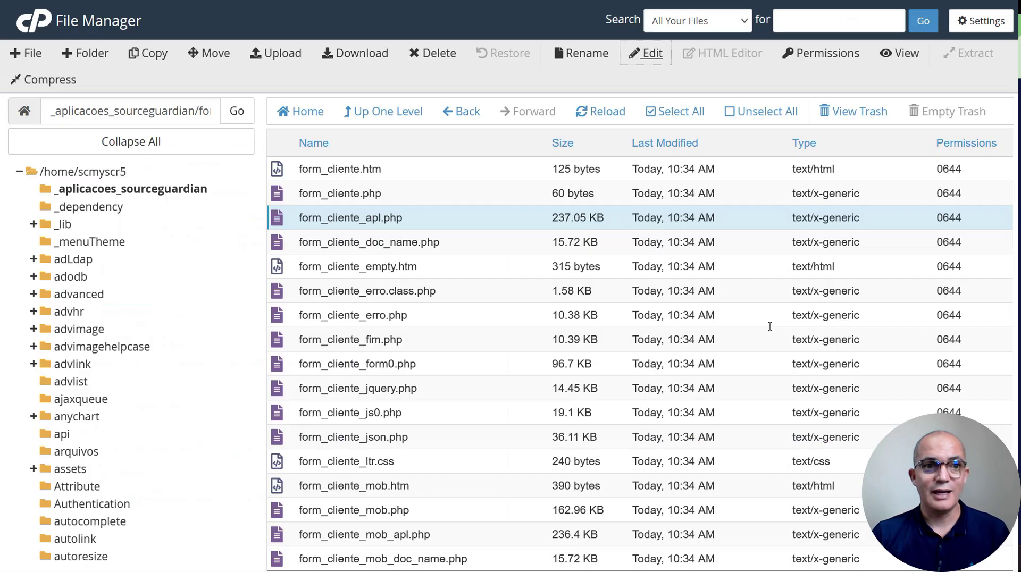
scroll(431, 257, "down", 1)
scroll(319, 224, "up", 1)
scroll(372, 298, "down", 10)
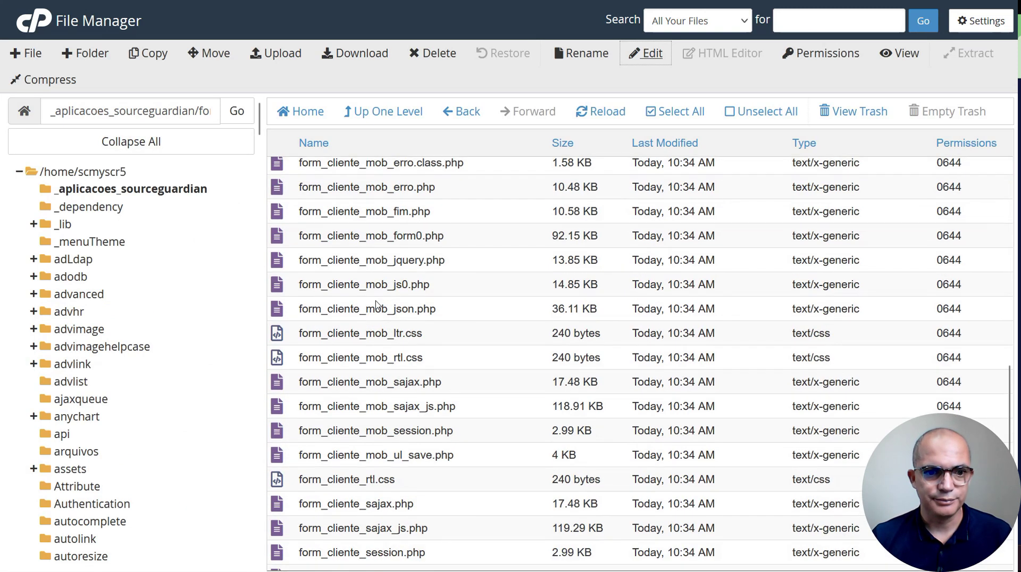
scroll(385, 294, "up", 10)
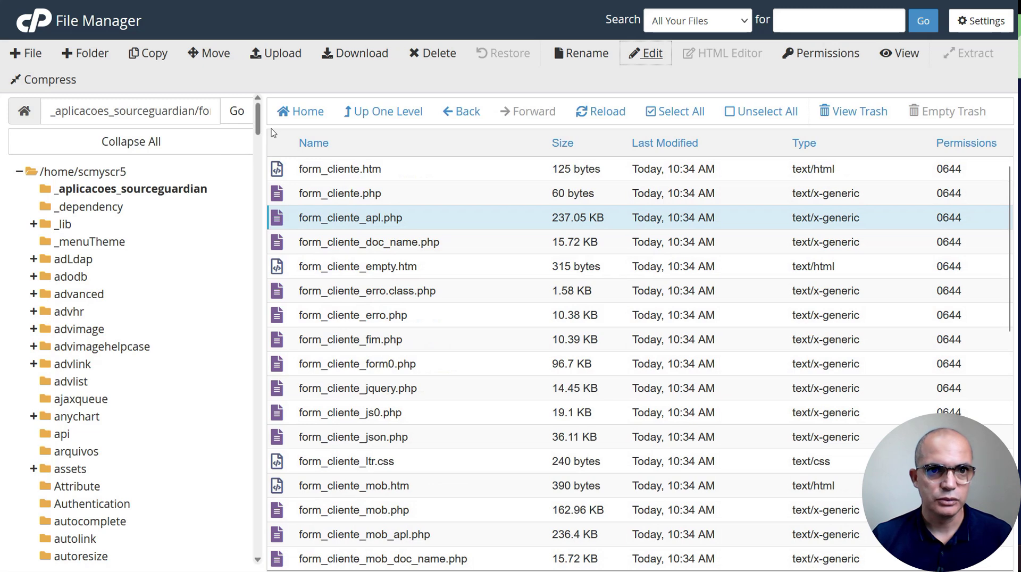
- Browse to the project's group libraries under _lib/libraries/grp and select index.php inside the first subfolder
left_click(382, 112)
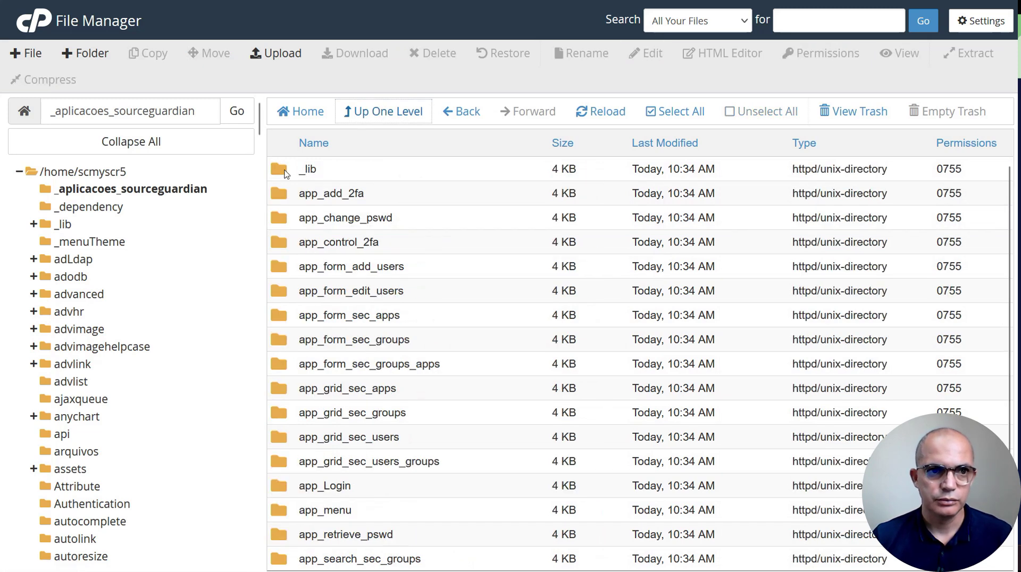
double_click(296, 170)
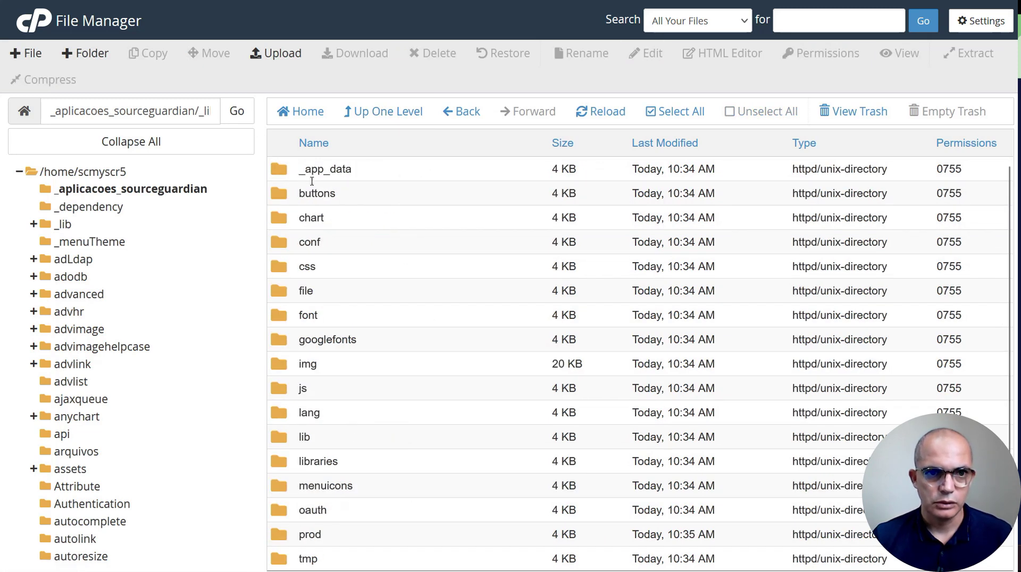
scroll(296, 335, "down", 2)
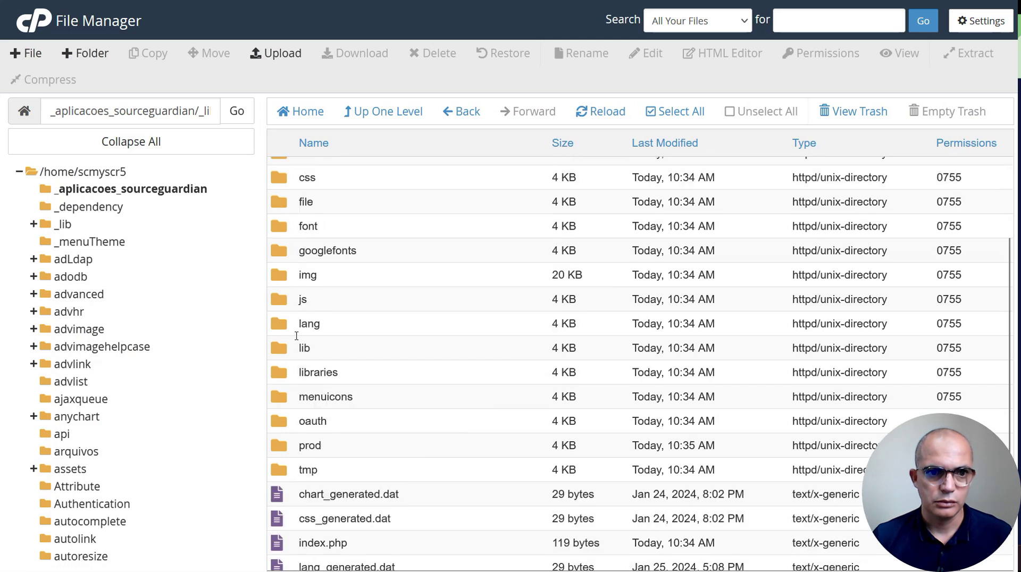
double_click(277, 377)
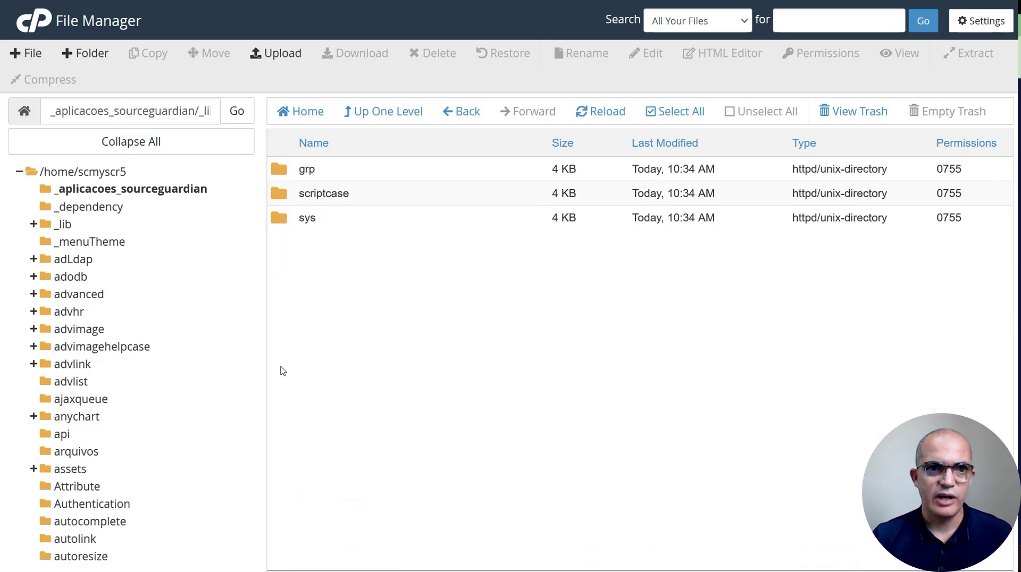
double_click(308, 170)
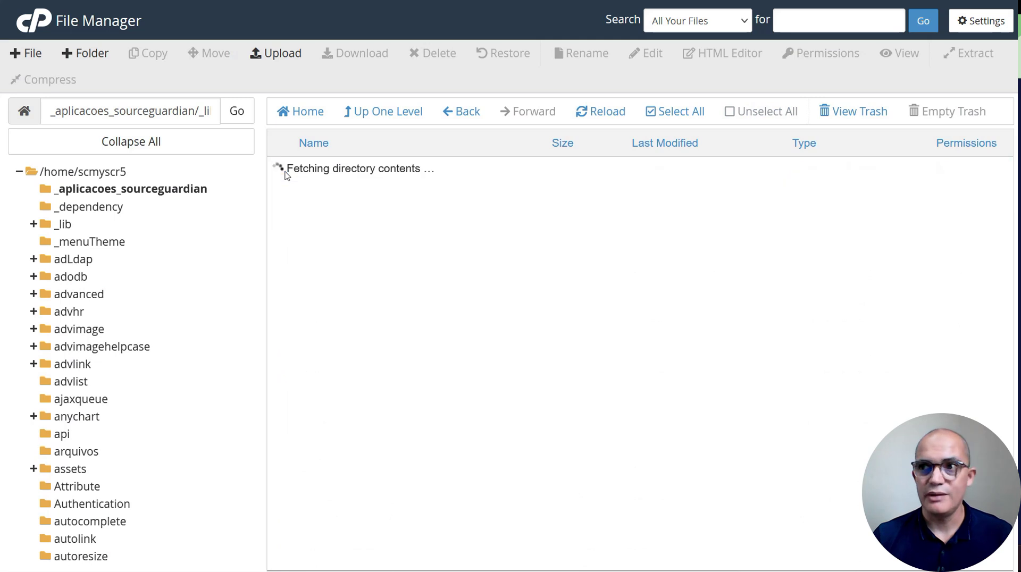
double_click(280, 176)
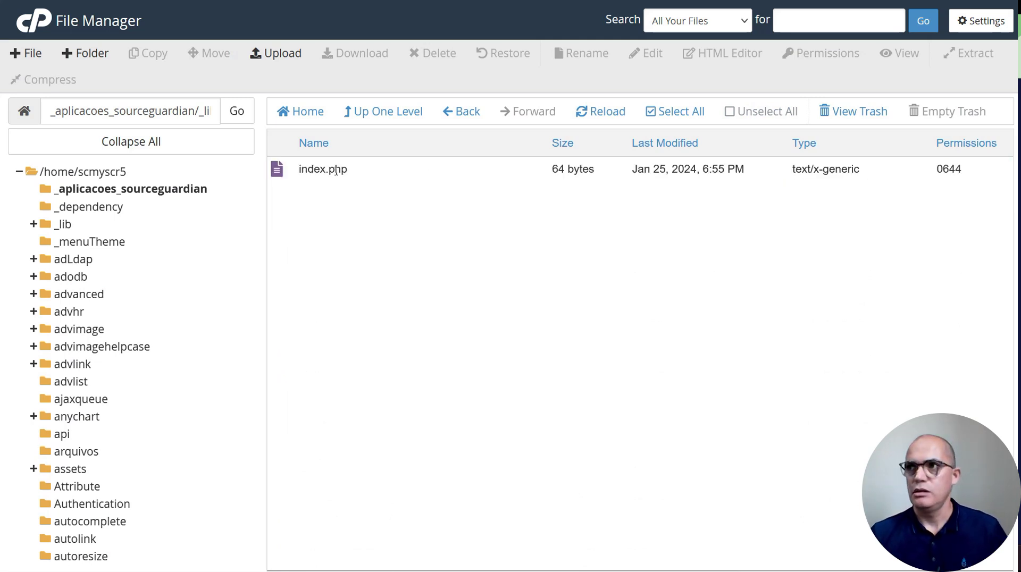
left_click(298, 170)
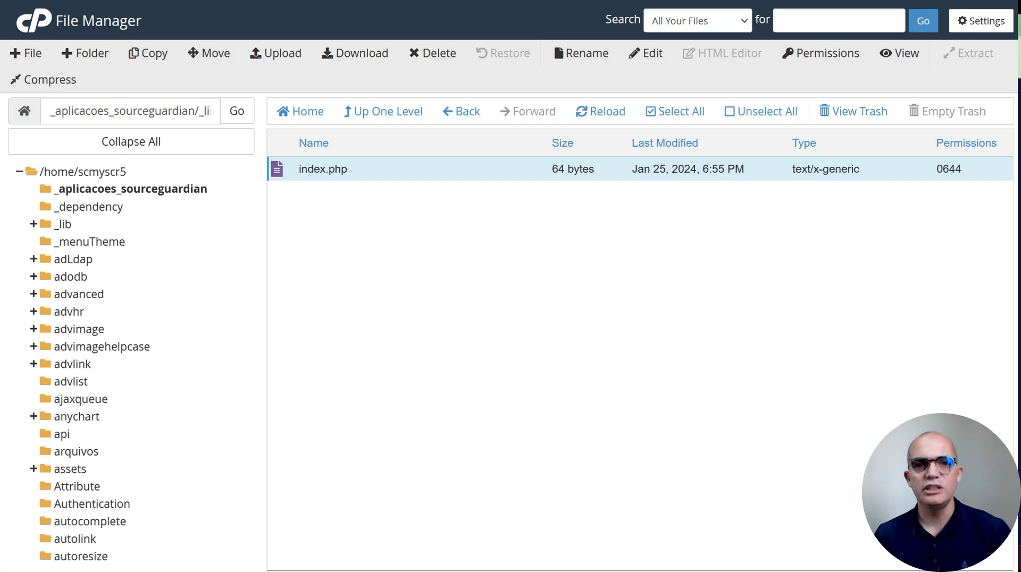
- Switch to File Explorer at D:\SourceGuardian\arquivos and look at the local copies of form_cliente_apl.php and index.php
key("alt+Tab")
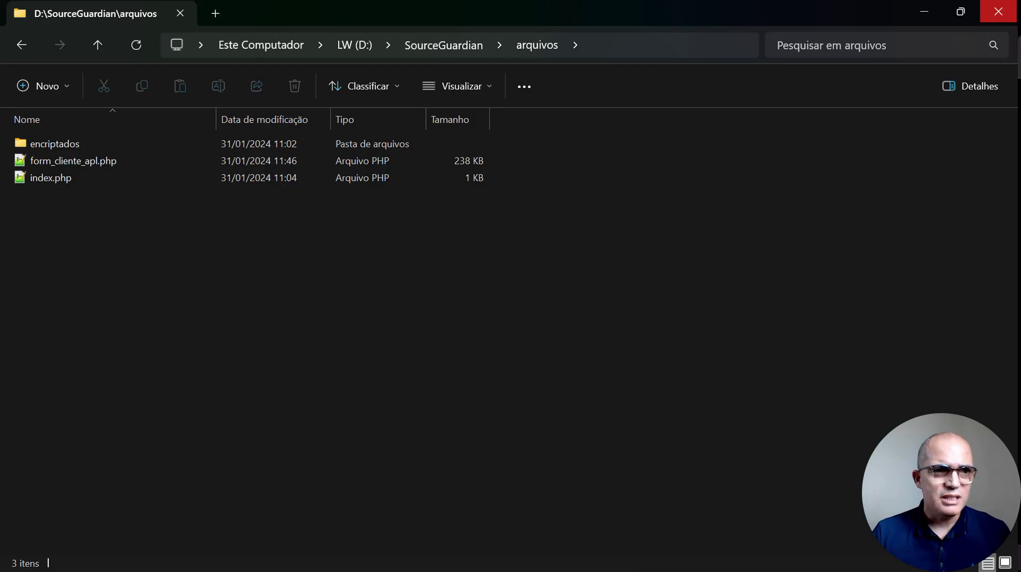
left_click(76, 162)
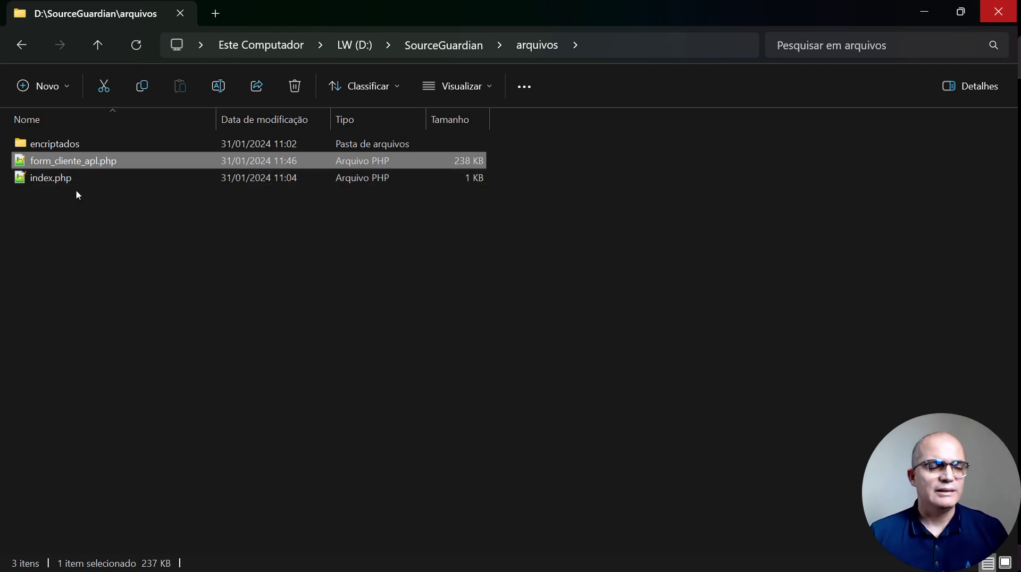
left_click(63, 178)
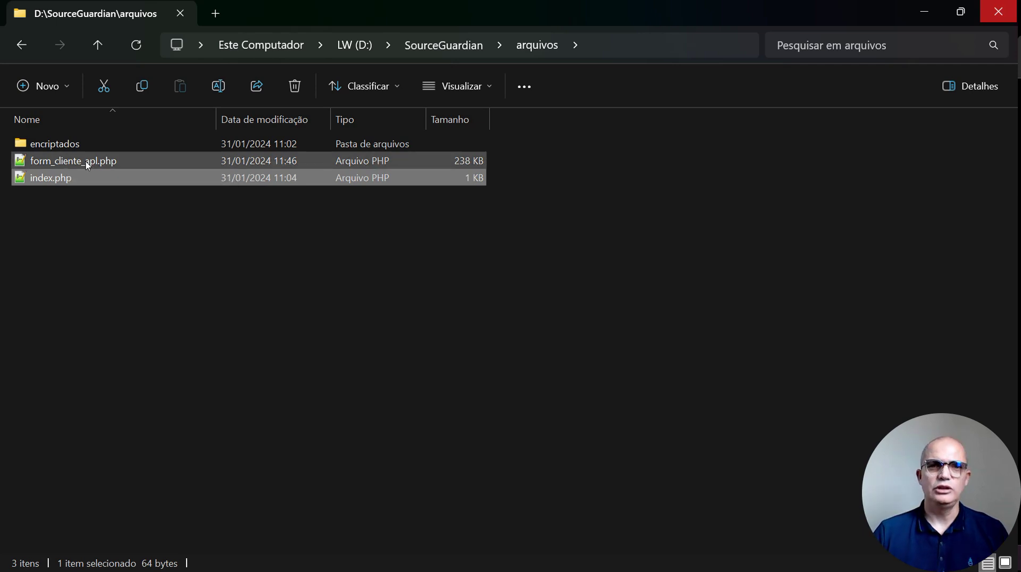
left_click(58, 163)
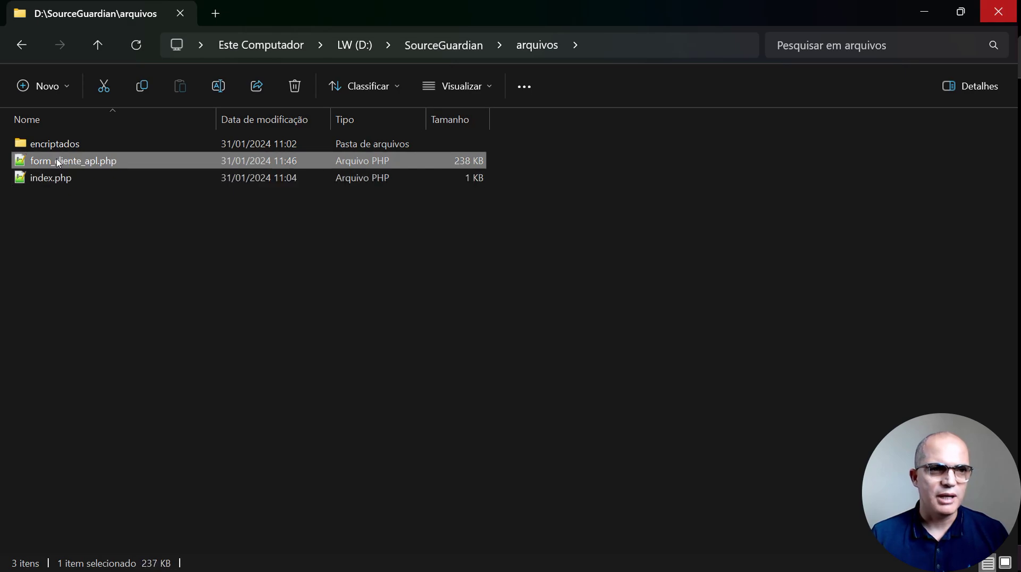
- Switch to SourceGuardian and create a new project
double_click(58, 163)
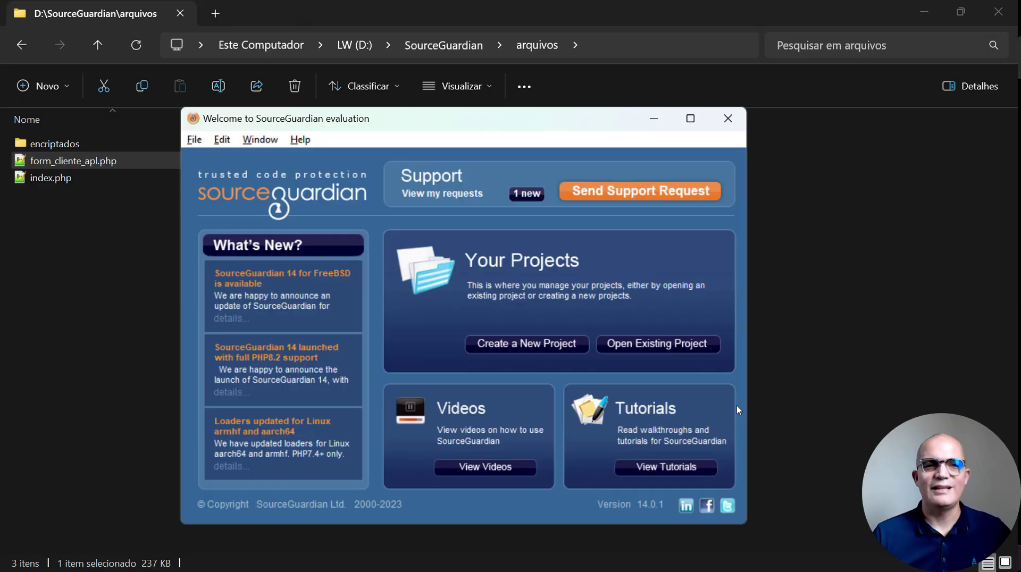
mouse_move(326, 120)
left_mouse_down()
mouse_move(397, 121)
mouse_move(328, 110)
left_mouse_up()
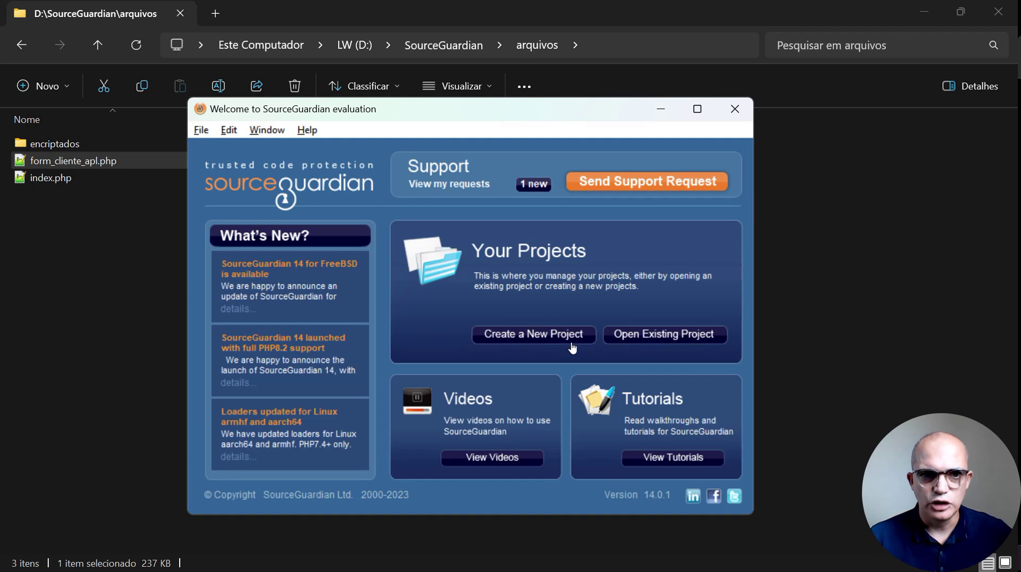
left_click(552, 335)
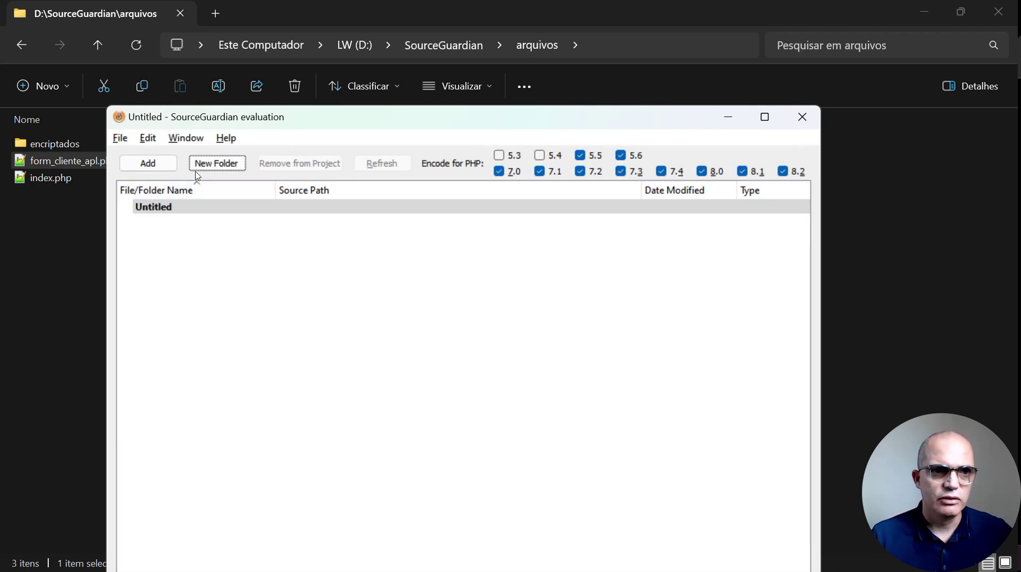
- Add form_cliente_apl.php and index.php from D:\SourceGuardian\arquivos to the SourceGuardian project
left_click(148, 163)
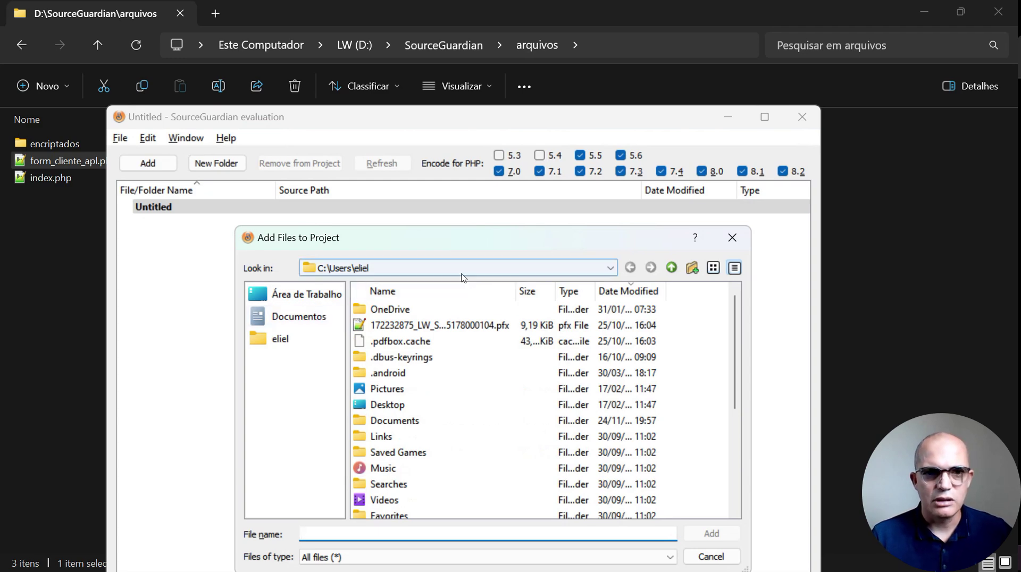
left_click(420, 267)
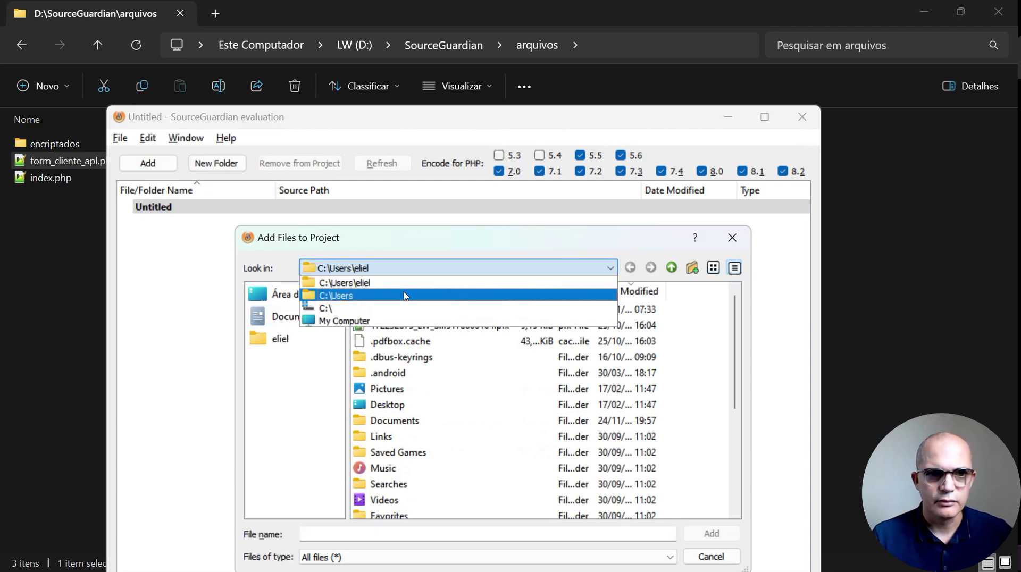
left_click(375, 319)
double_click(376, 325)
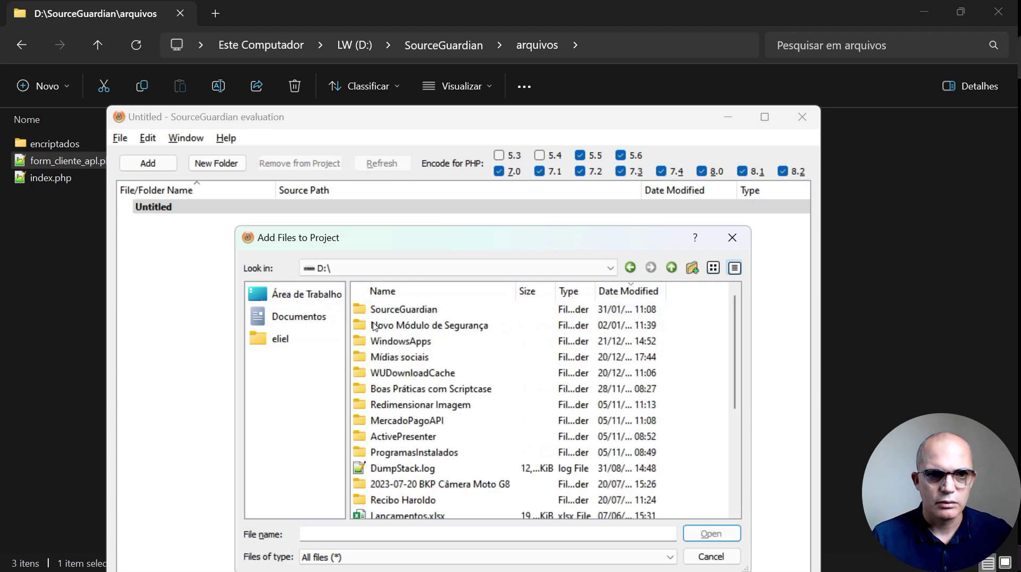
double_click(383, 308)
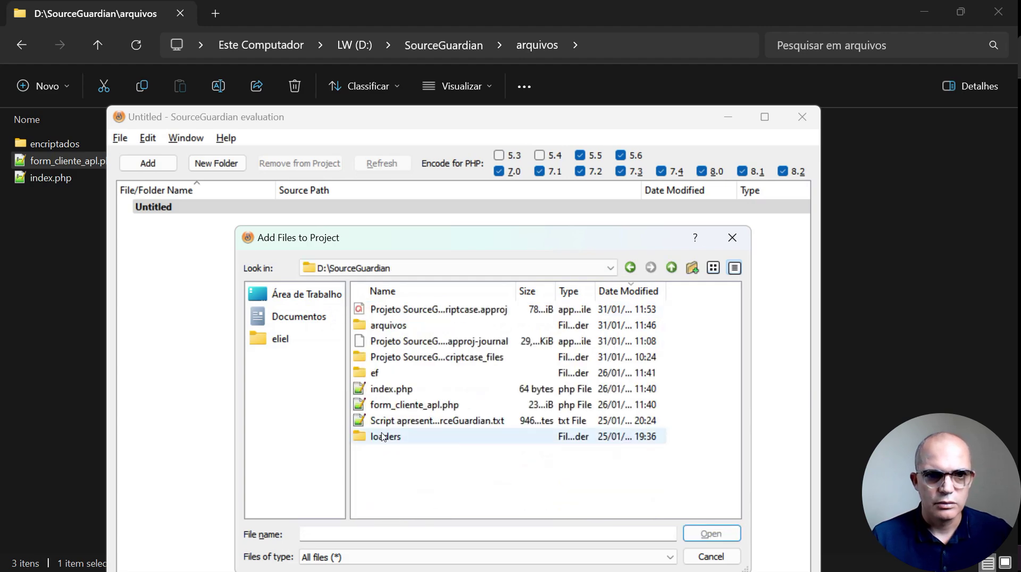
left_click(389, 326)
double_click(388, 326)
left_click(410, 322)
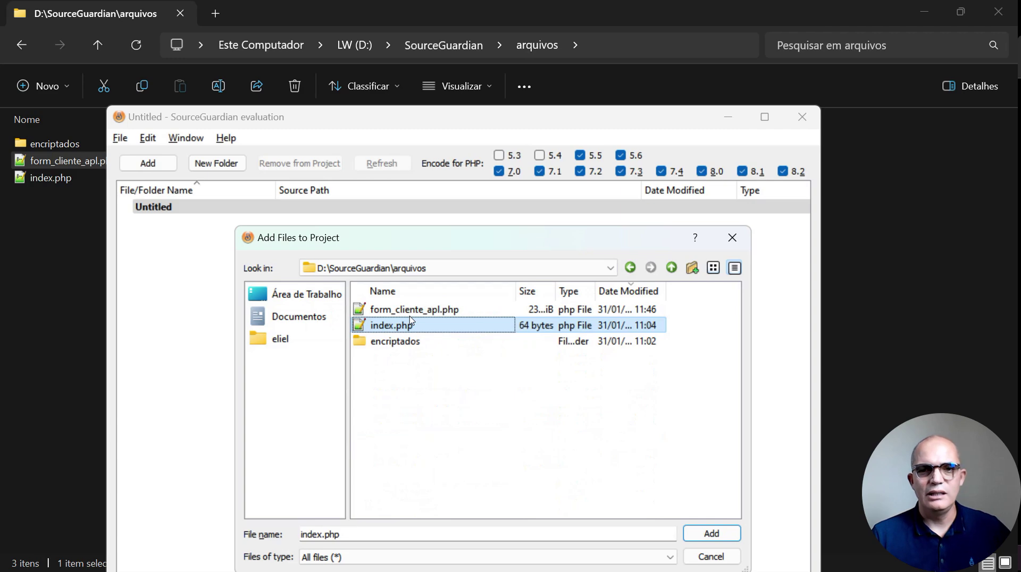
left_click_drag(671, 352, 397, 324)
left_click(391, 311, "ctrl")
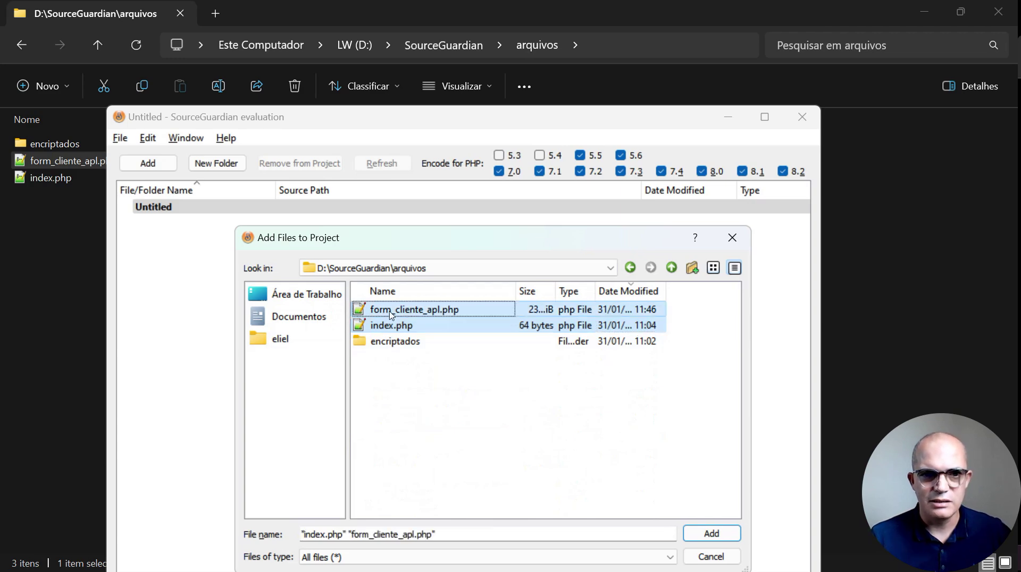
left_click(699, 534)
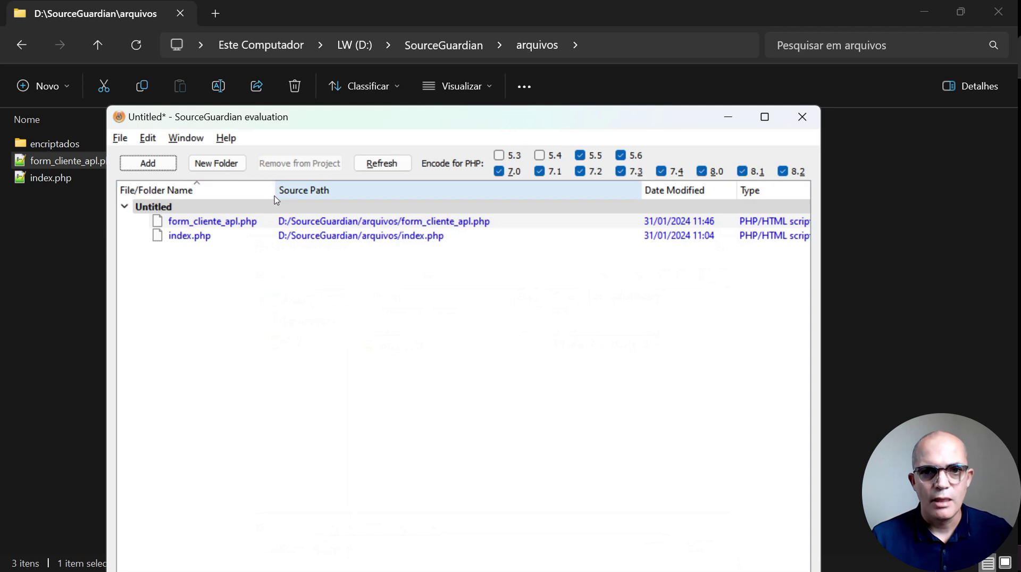
left_click_drag(489, 125, 516, 24)
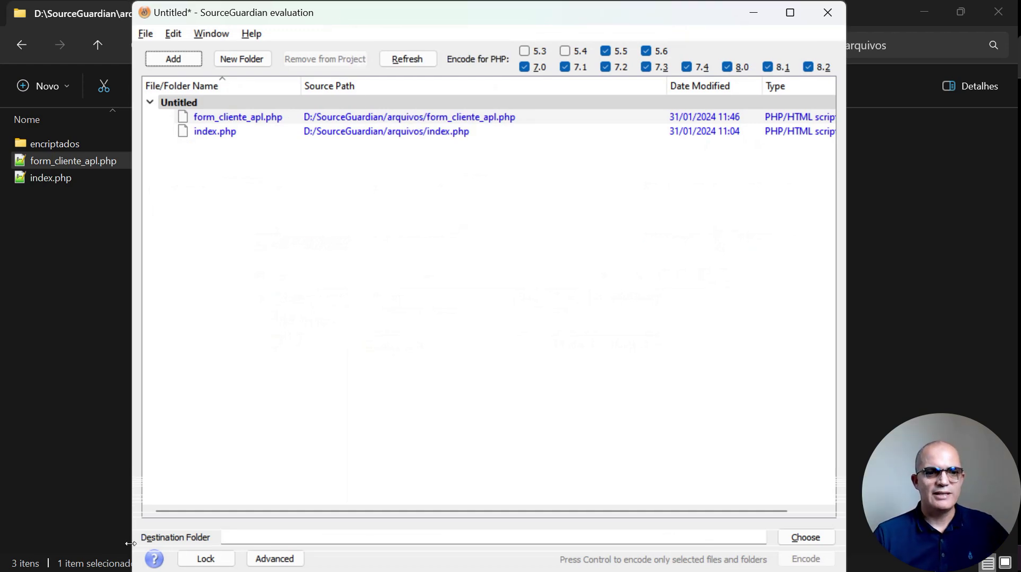
- Look through the project's Lock Options and Advanced Options, leaving them as they are
left_click(201, 560)
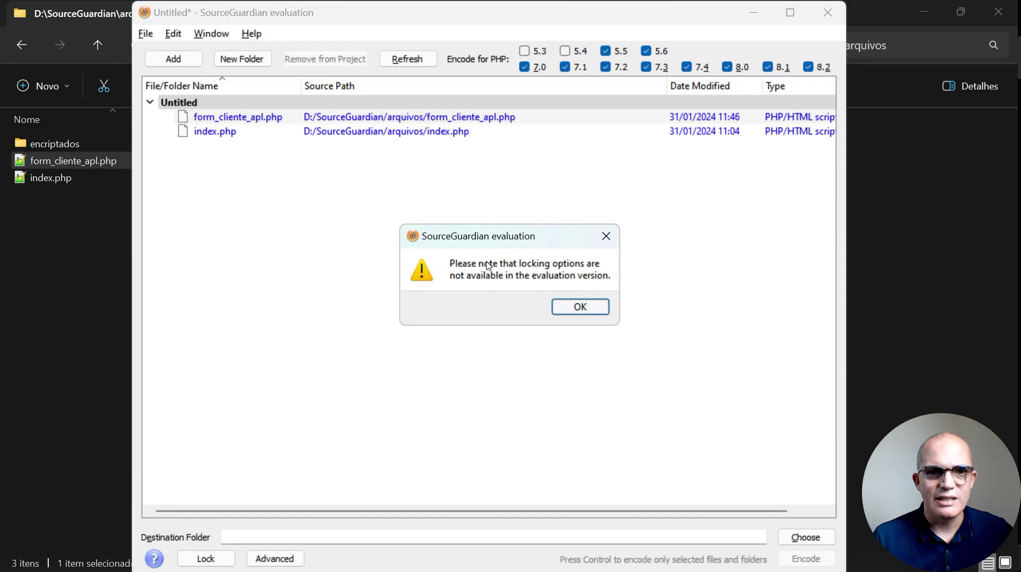
left_click_drag(460, 246, 434, 242)
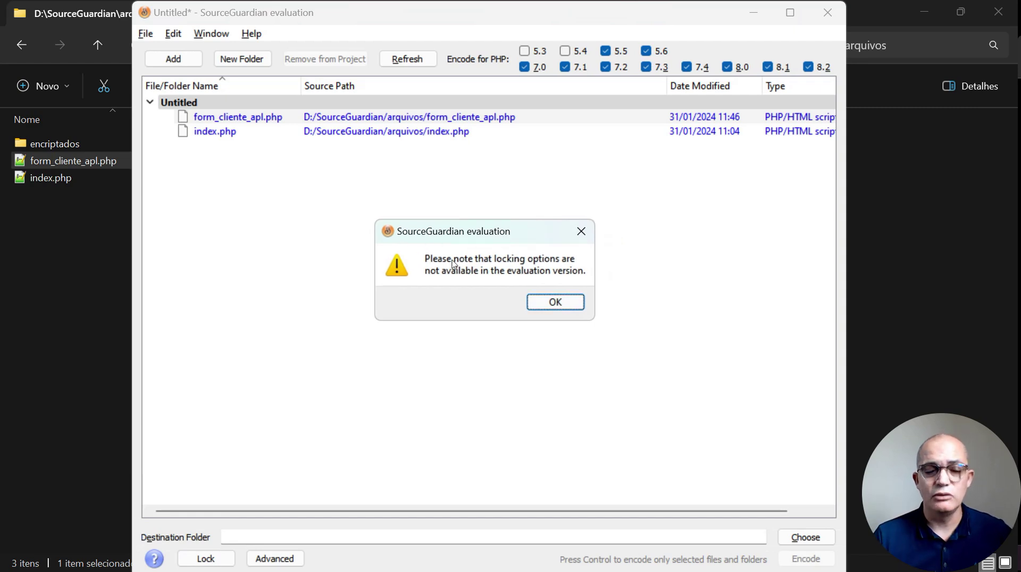
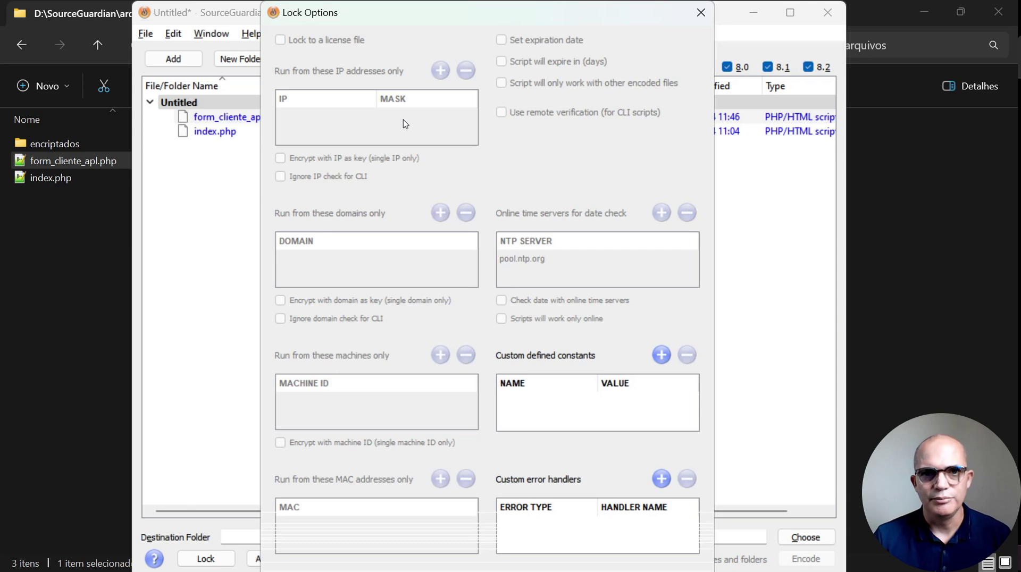
left_click(700, 13)
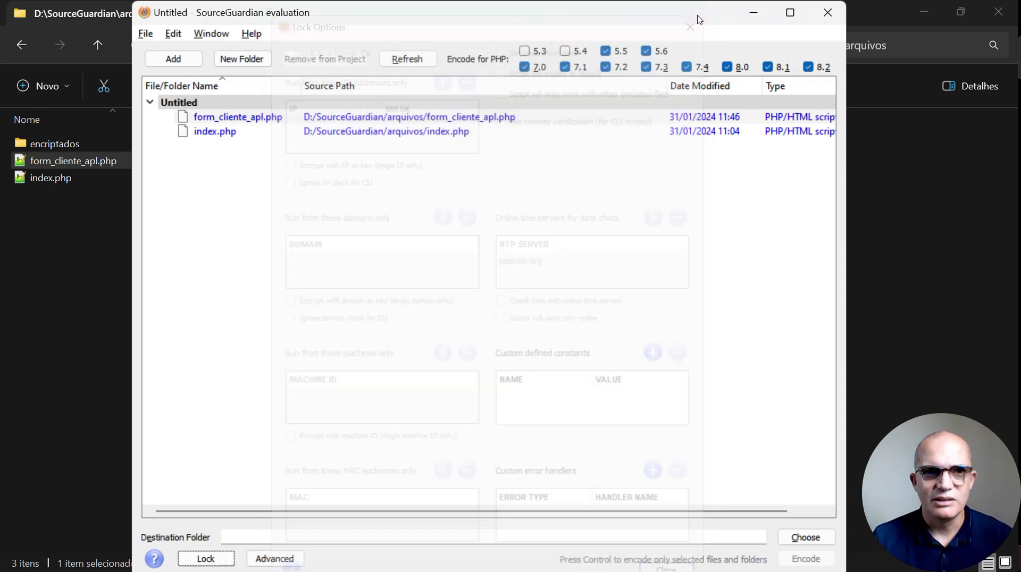
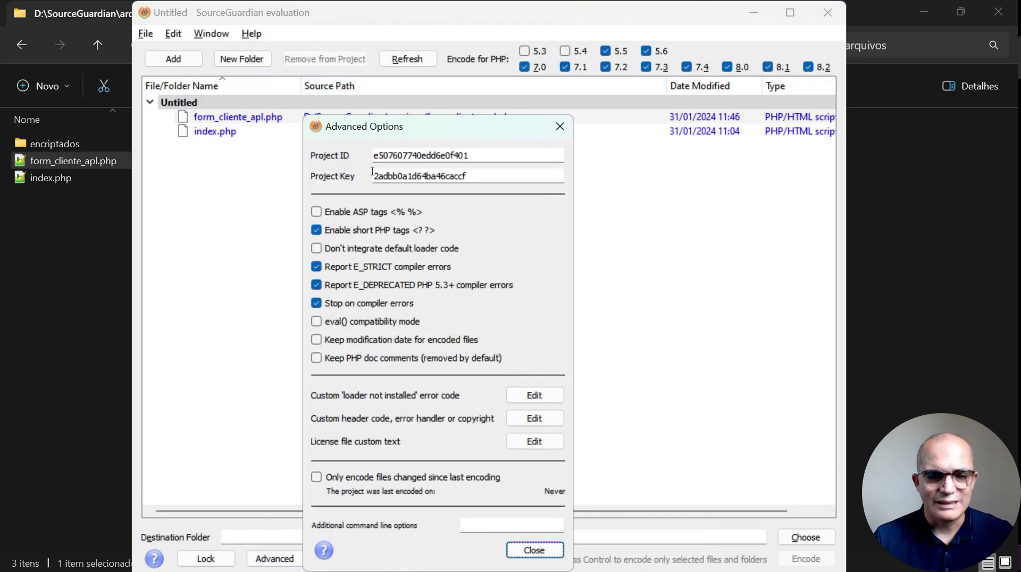
left_click(534, 550)
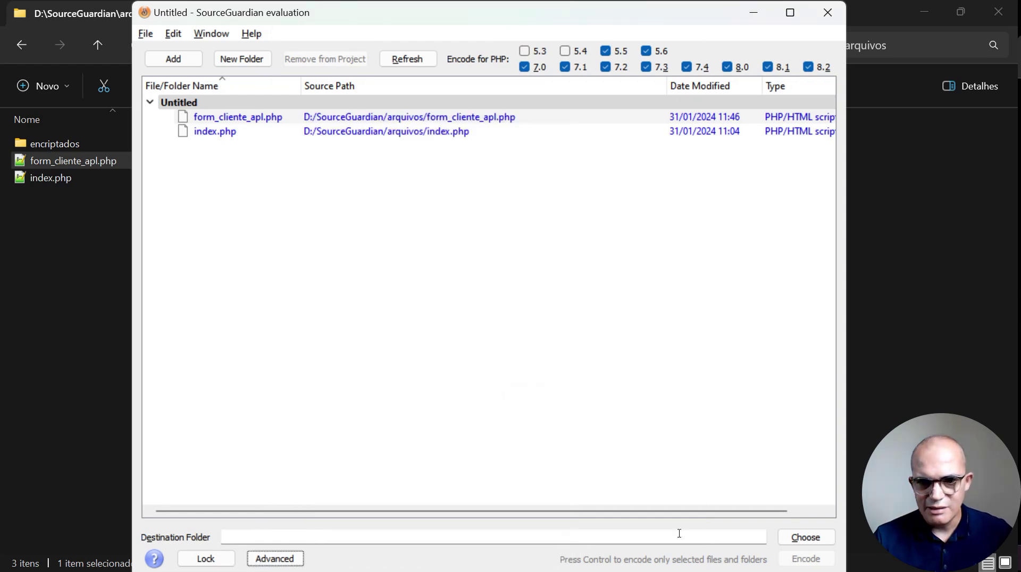
- Set the project's destination folder to D:/SourceGuardian/arquivos/encriptados
left_click(806, 538)
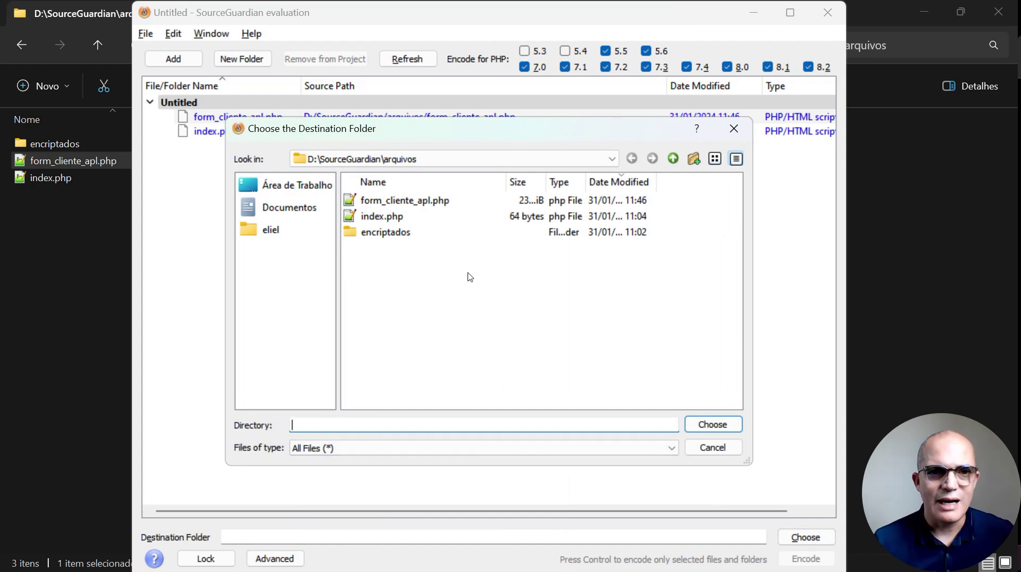
left_click(361, 234)
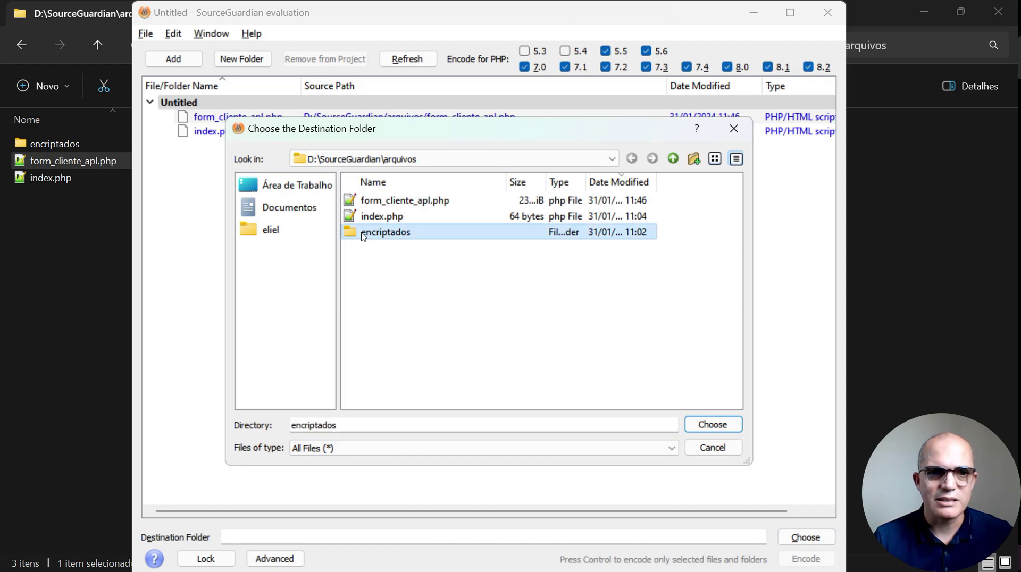
double_click(364, 234)
left_click(734, 424)
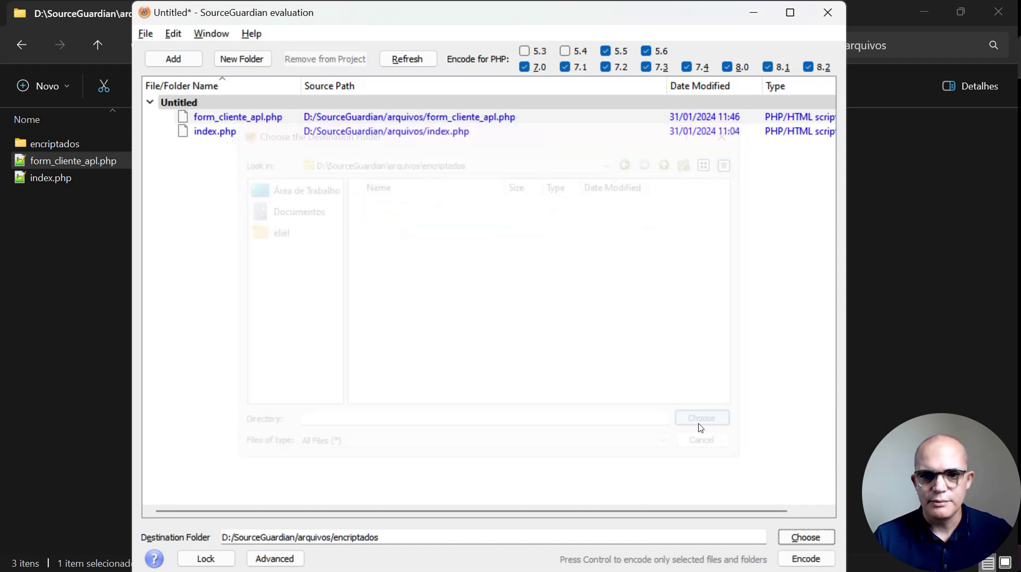
- Encode form_cliente_apl.php and index.php, and dismiss the encoding result without copying or installing any loaders
left_click(807, 559)
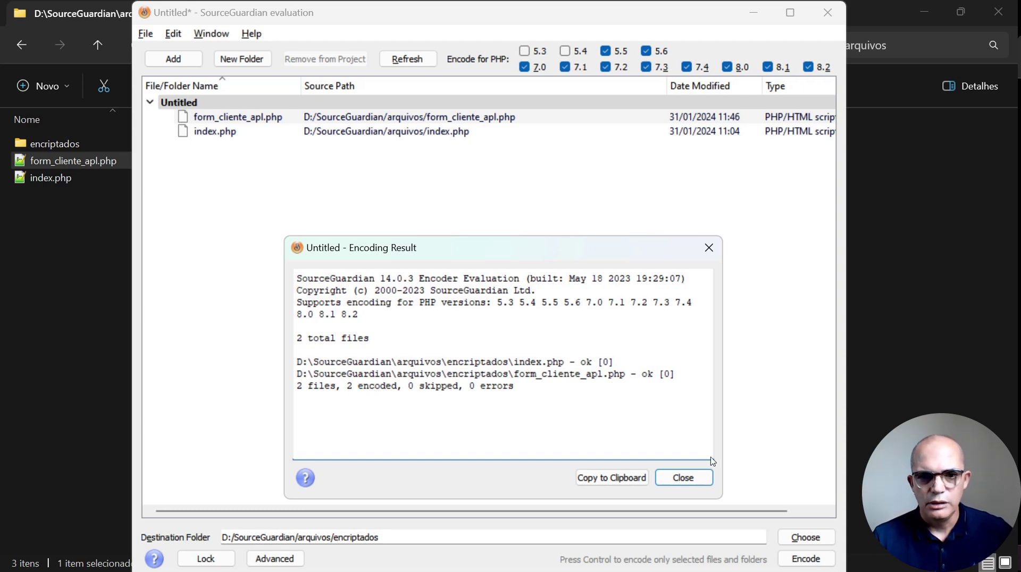
left_click(684, 478)
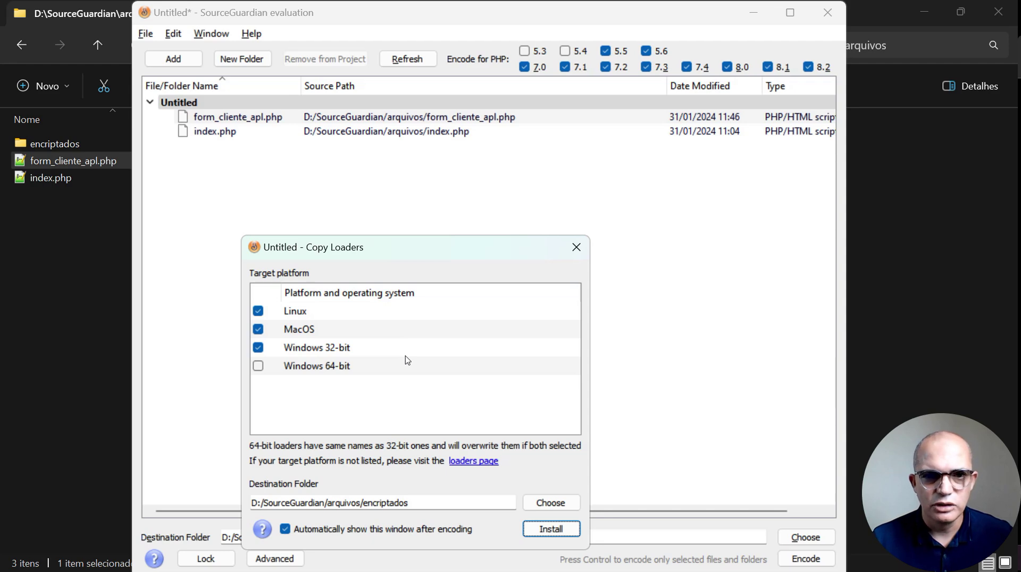
left_click(576, 248)
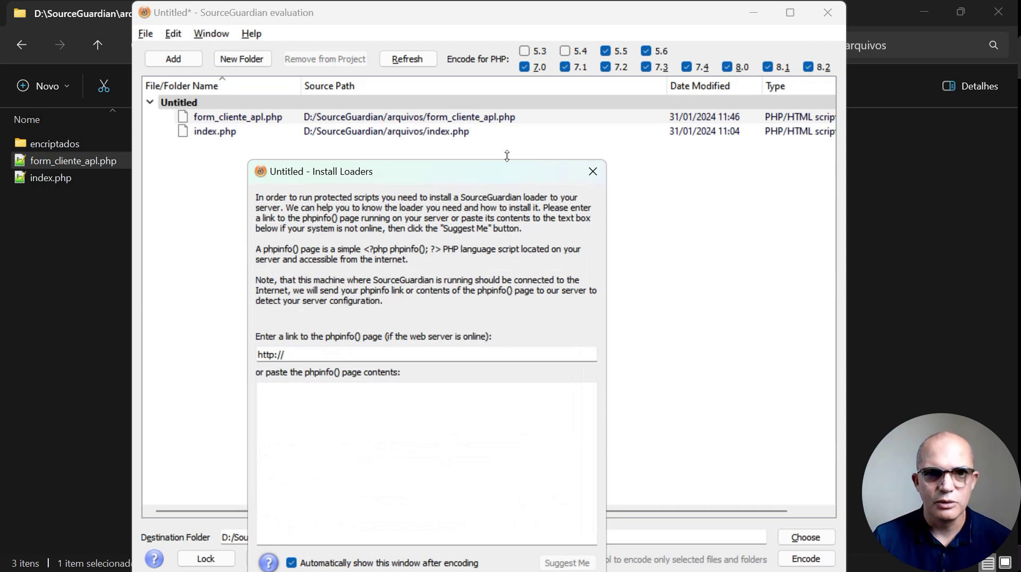
left_click(592, 173)
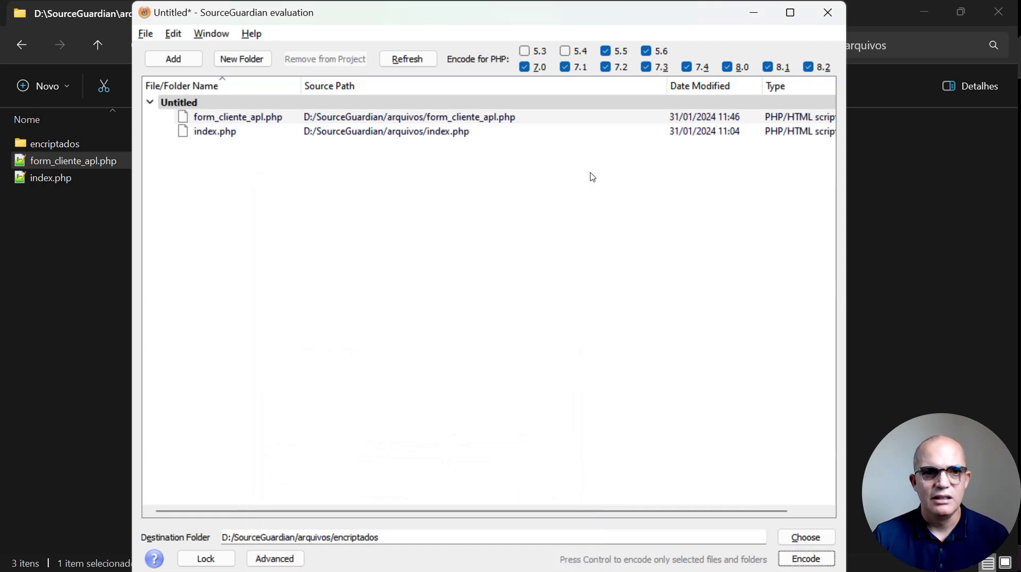
- Switch to File Explorer, open the encriptados folder and inspect the encoded form_cliente_apl.php in Notepad++
left_click(59, 258)
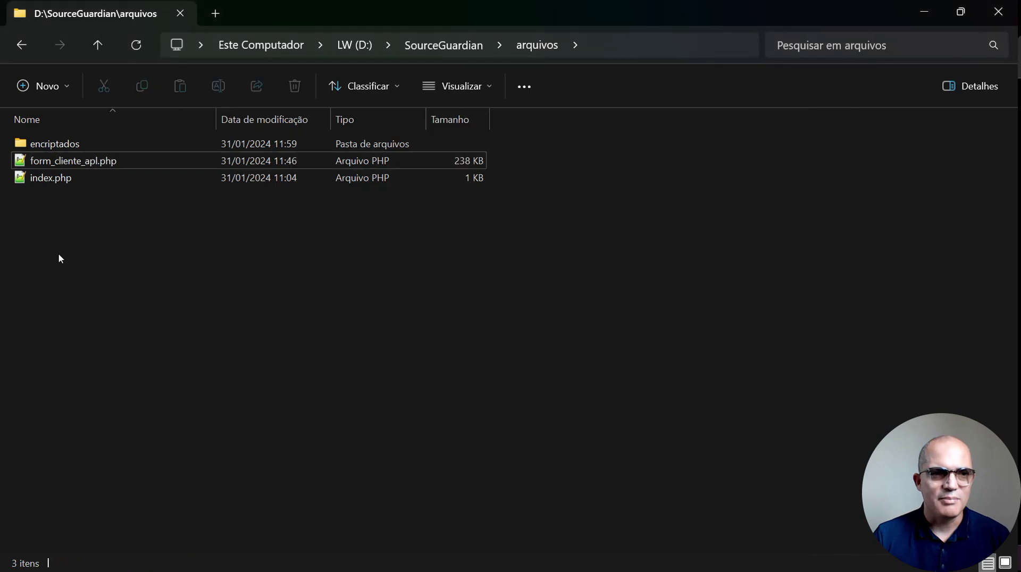
double_click(53, 143)
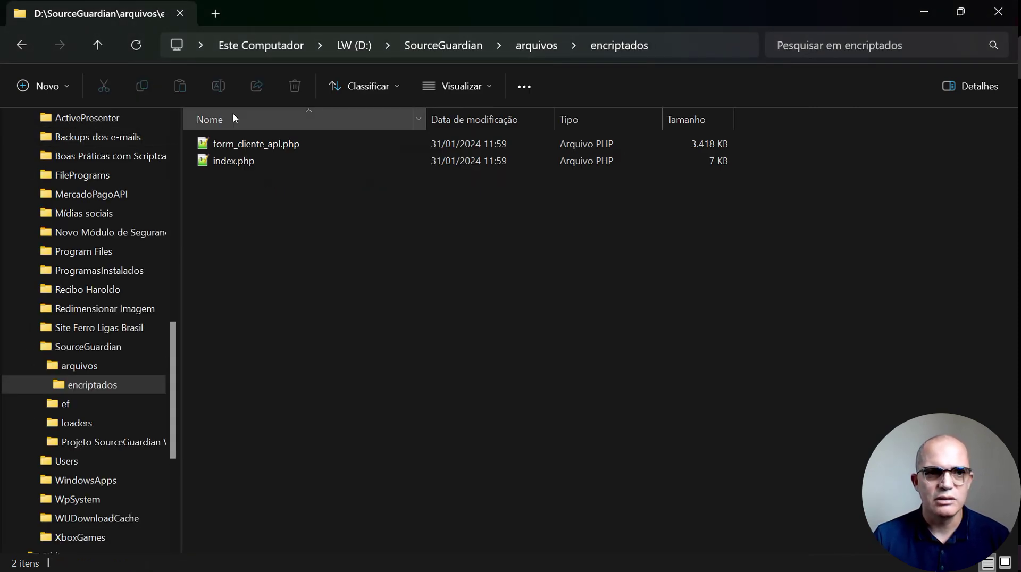
double_click(232, 145)
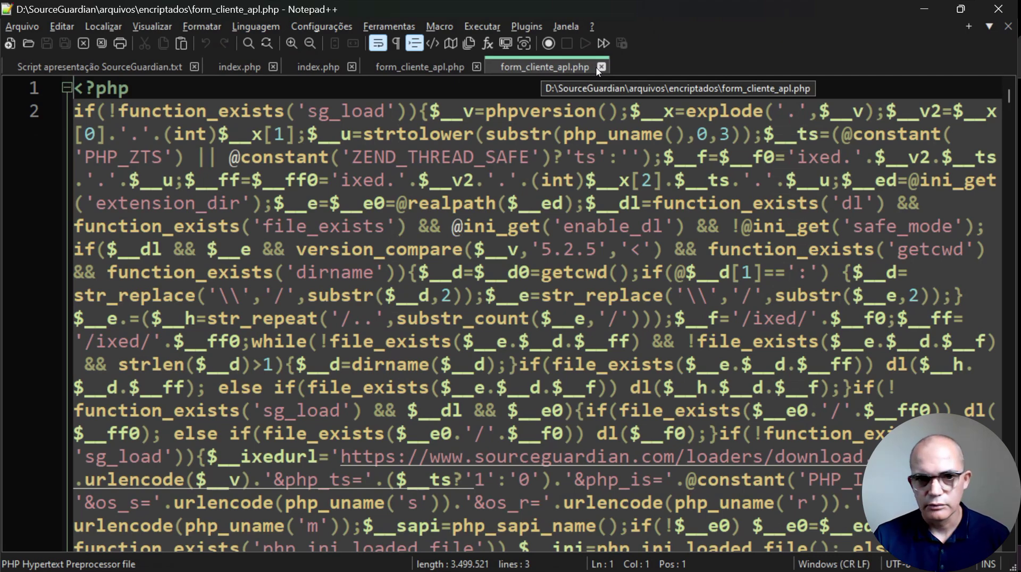
key("alt+Tab")
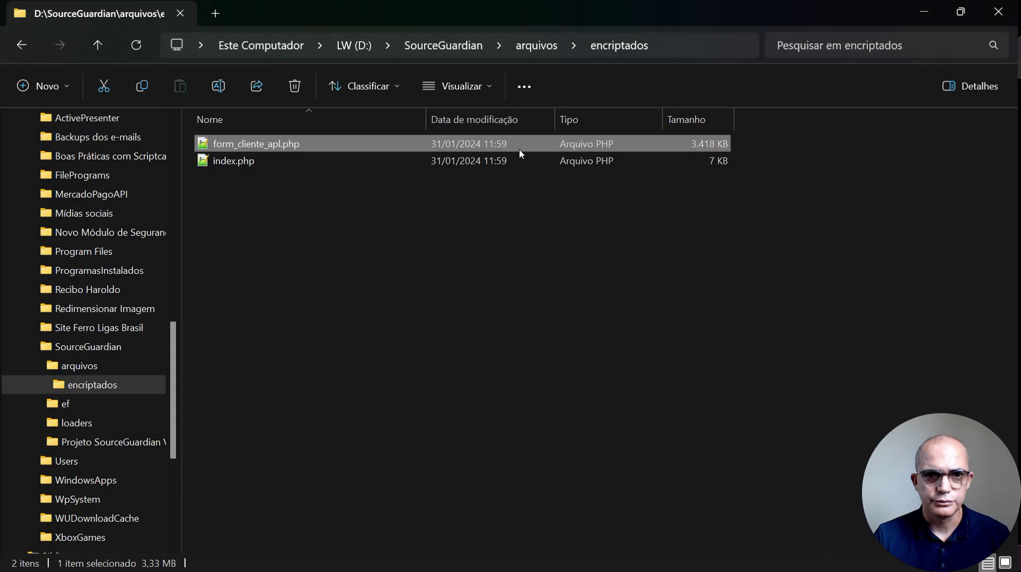
- Open the encoded index.php from the encriptados folder, read through its code, and return to the encoded form_cliente_apl.php
left_click(246, 164)
double_click(246, 165)
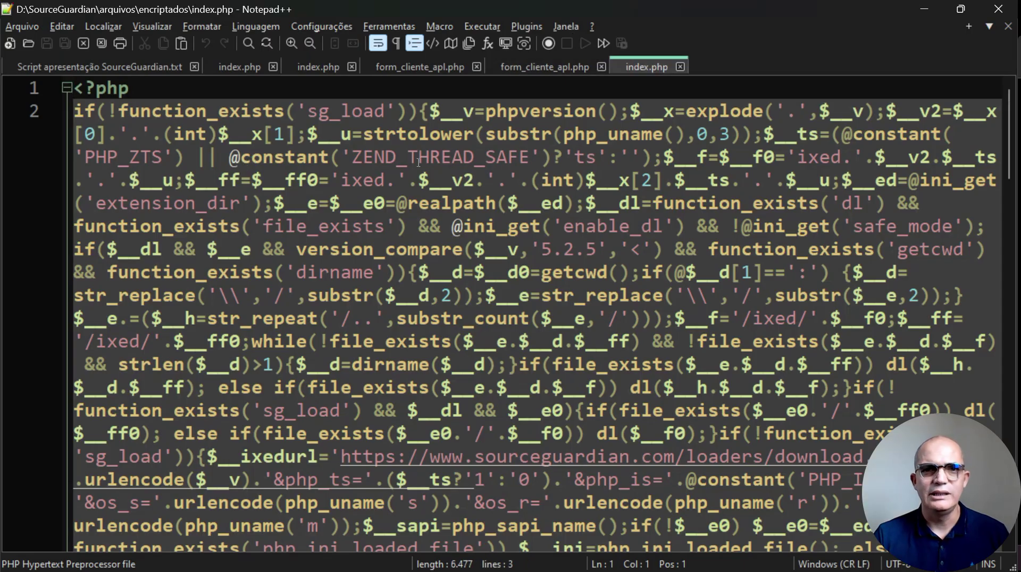
scroll(441, 242, "down", 9)
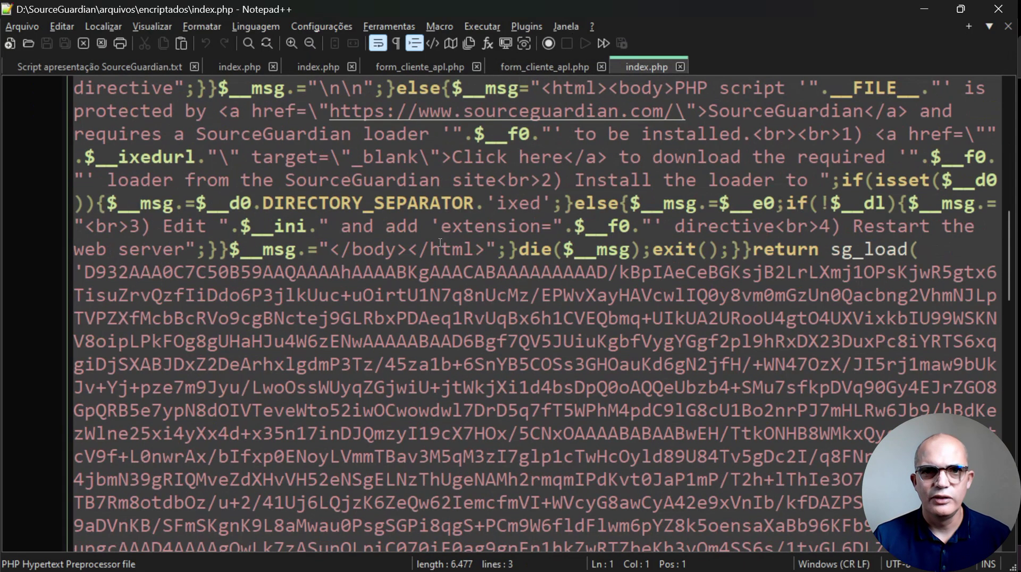
scroll(441, 242, "down", 5)
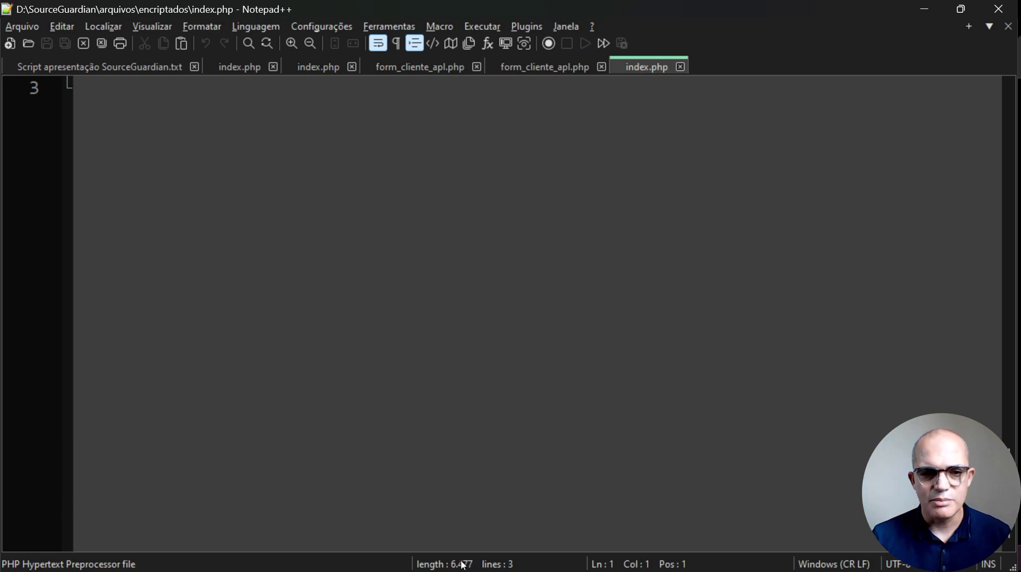
left_click(544, 67)
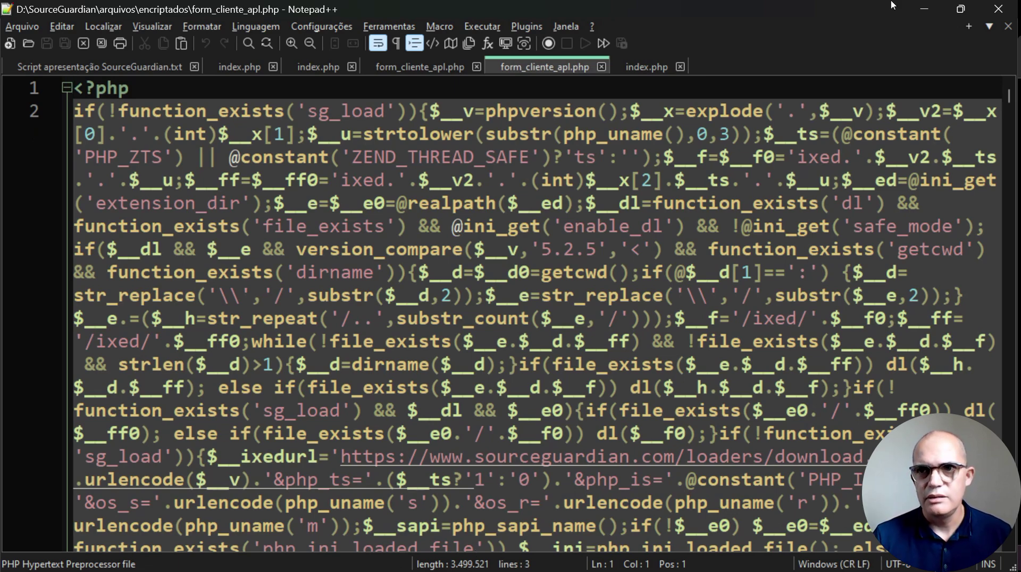
- Return to File Explorer, check the encoded form_cliente_apl.php's size and go to the arquivos folder for comparison
left_click(925, 9)
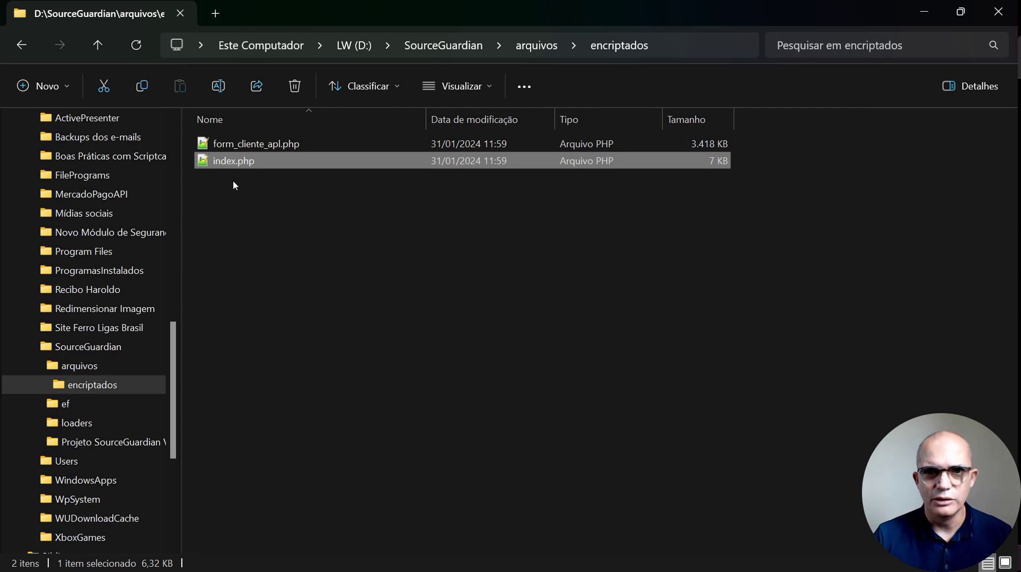
left_click(490, 148)
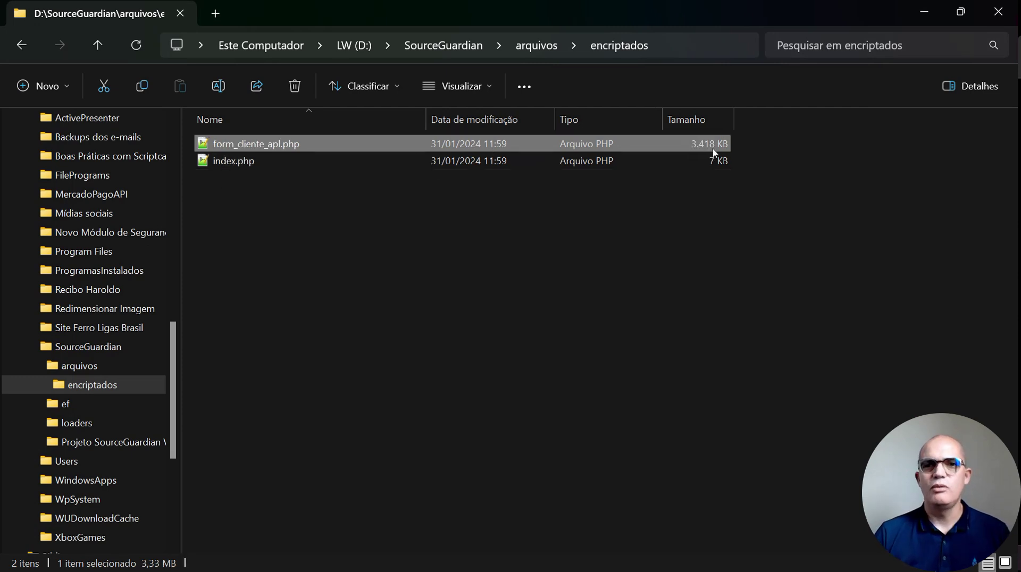
left_click(93, 367)
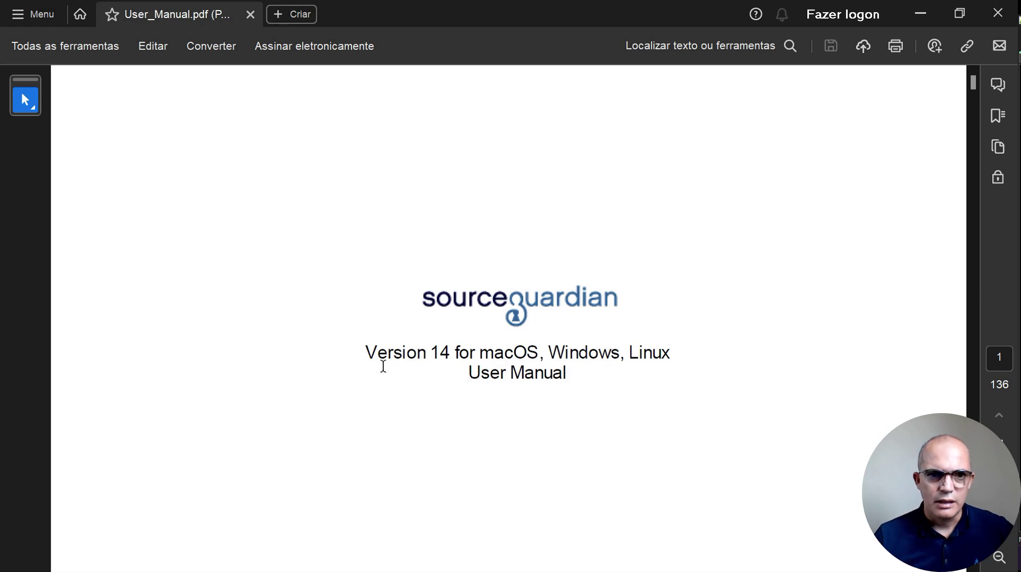
- Go through the opening pages of User_Manual.pdf to the Command line encoder part of the table of contents
scroll(383, 367, "down", 3)
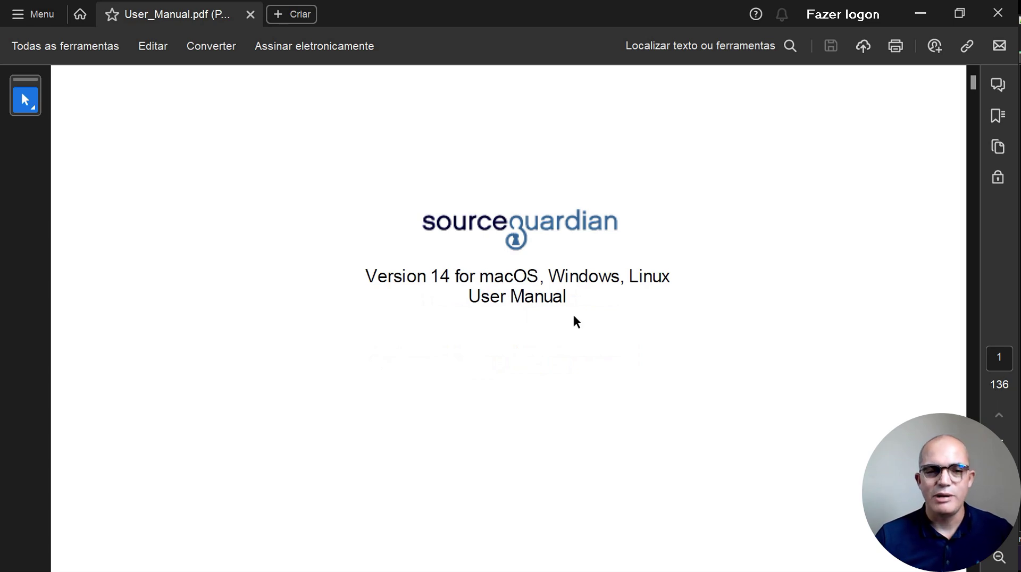
scroll(569, 319, "down", 3)
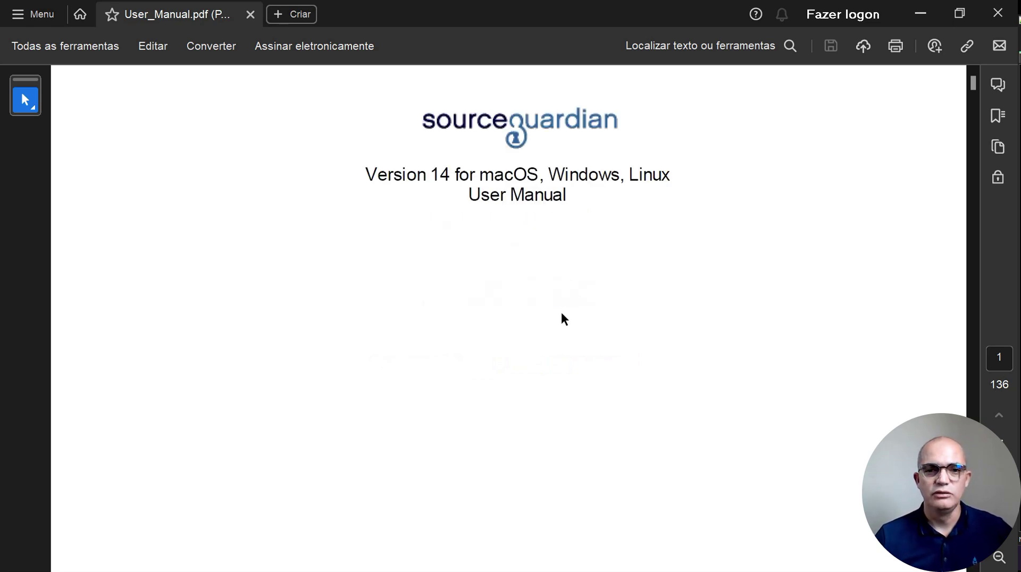
scroll(563, 316, "down", 10)
scroll(585, 335, "down", 5)
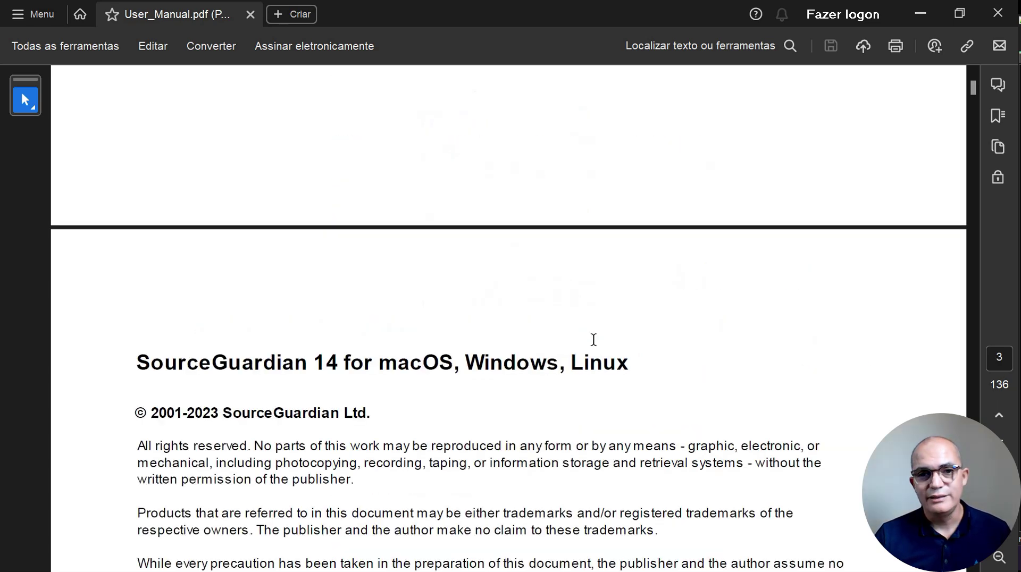
scroll(596, 340, "down", 5)
scroll(606, 348, "down", 10)
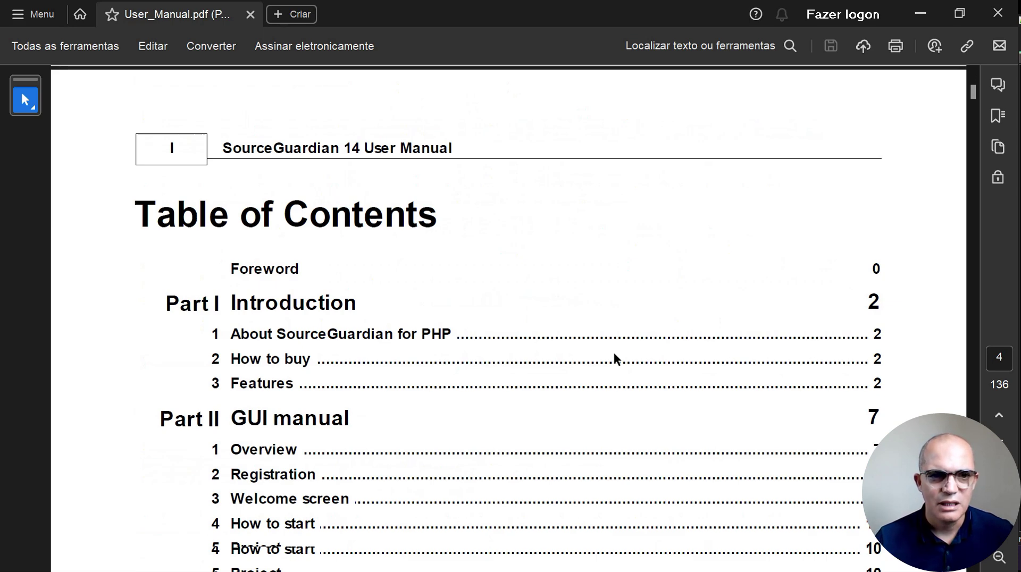
scroll(613, 358, "down", 10)
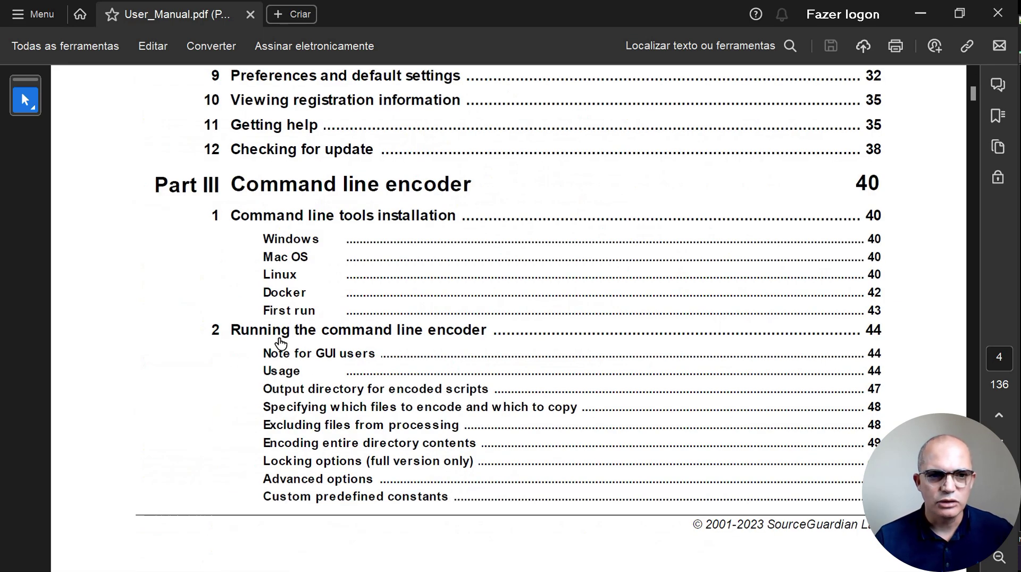
- Go to the command line encoder's Usage section and read how to specify files to encode and use the --phpversion option
left_click(282, 372)
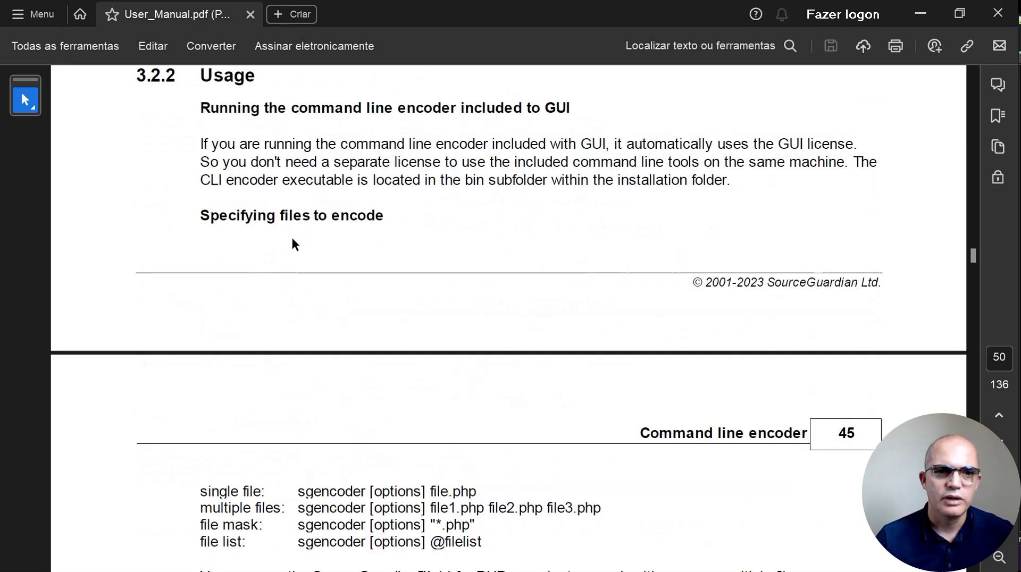
left_click_drag(200, 102, 440, 165)
scroll(410, 167, "down", 1)
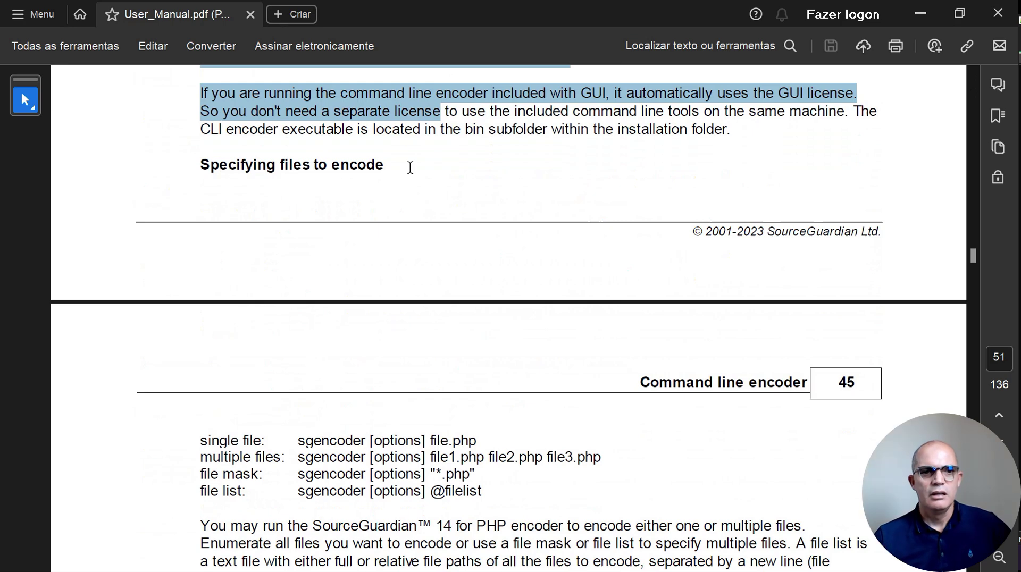
scroll(410, 167, "down", 2)
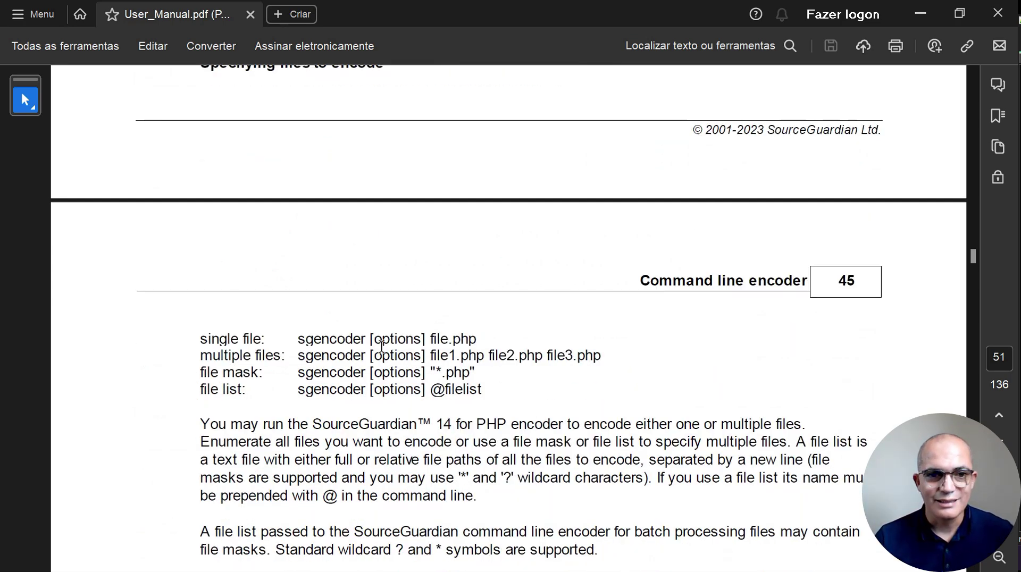
scroll(281, 368, "down", 1)
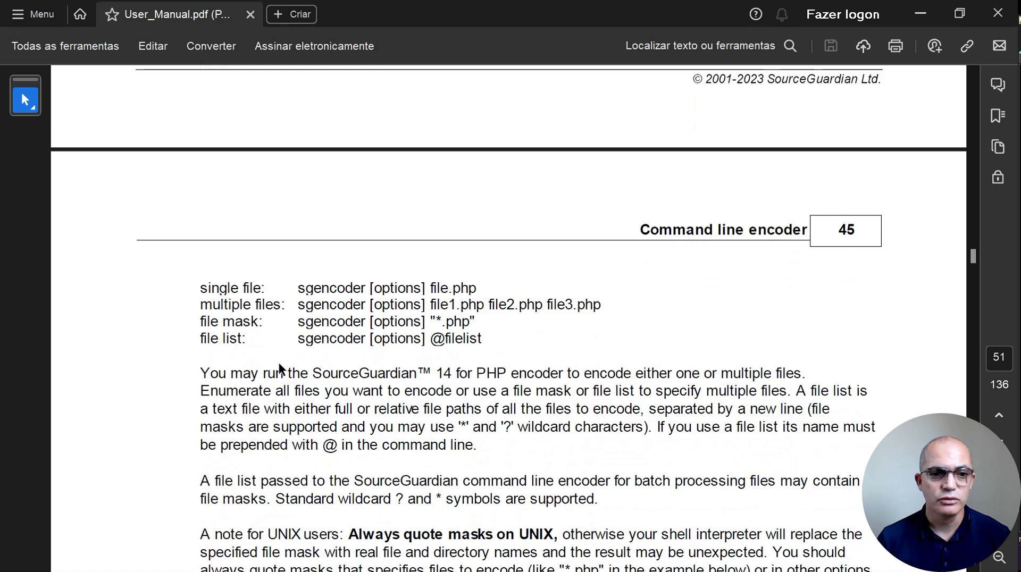
scroll(280, 368, "down", 7)
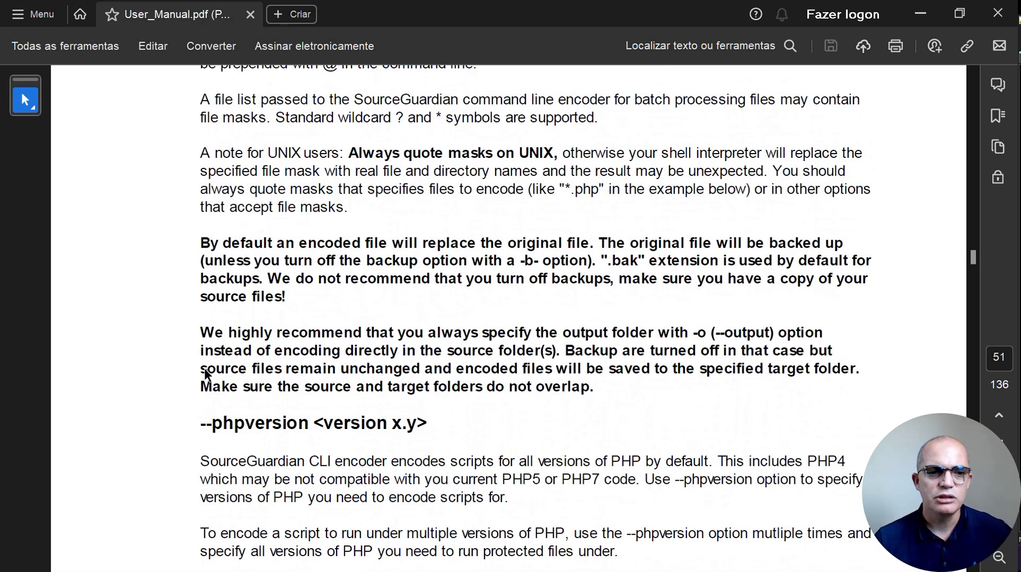
scroll(205, 374, "down", 5)
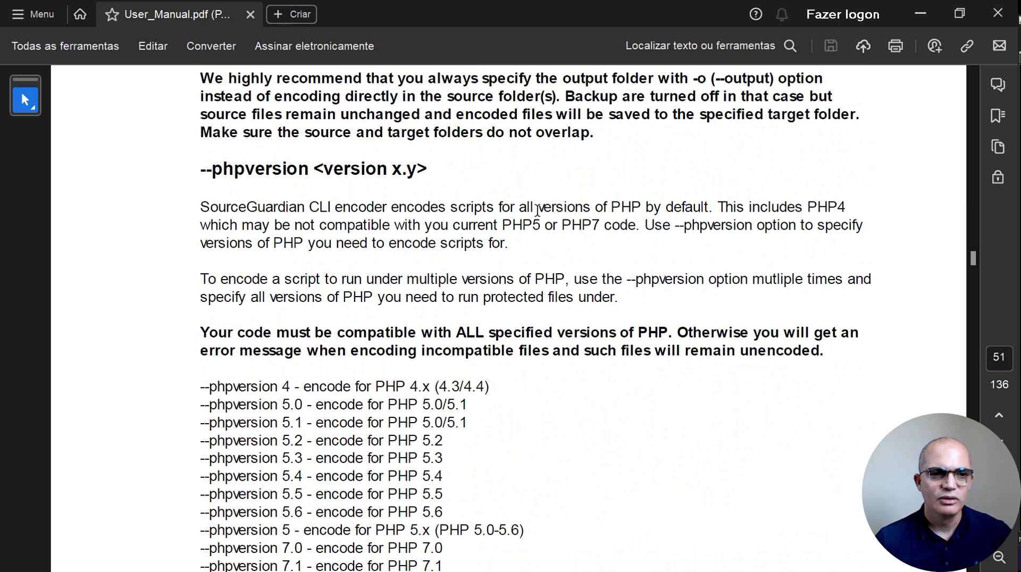
- Read the manual's remaining --phpversion values, the command example and the "+" and "-" suffix explanation
scroll(471, 354, "down", 5)
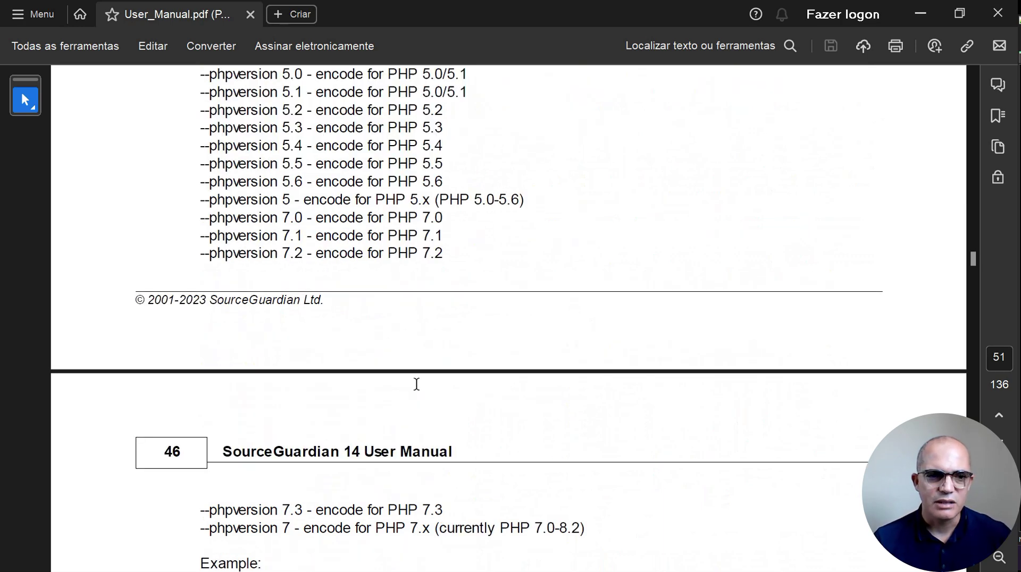
scroll(417, 380, "down", 3)
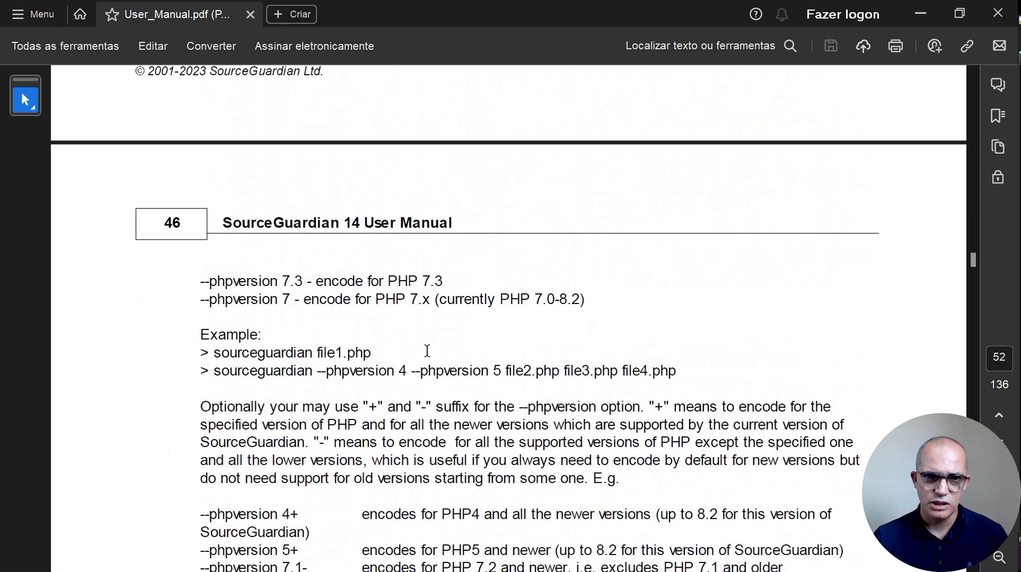
scroll(427, 351, "down", 3)
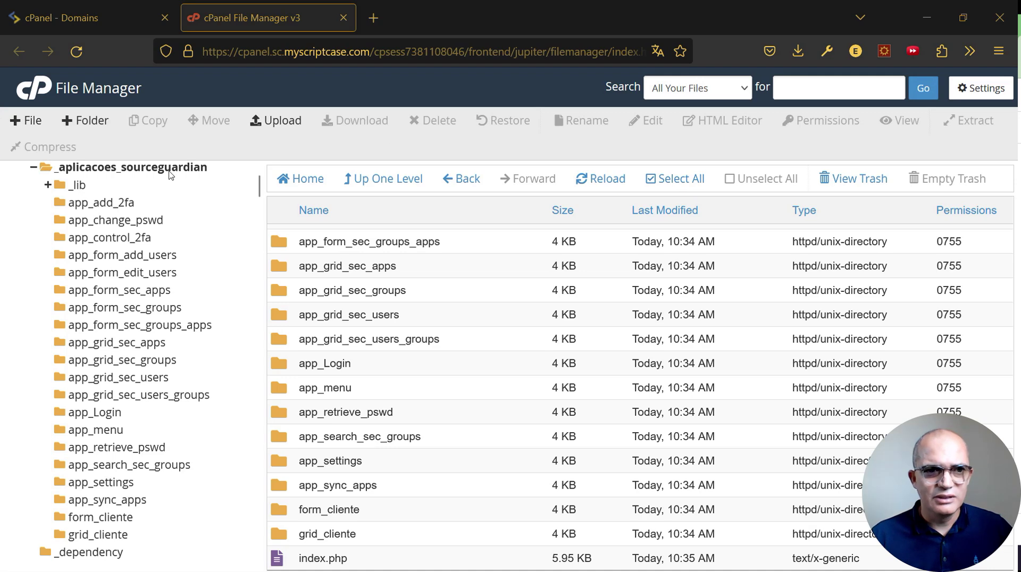
- Switch to the cPanel File Manager and upload the encoded form_cliente_apl.php to _aplicacoes_sourceguardian/form_cliente, overwriting the existing file
scroll(181, 436, "down", 3)
scroll(181, 437, "up", 3)
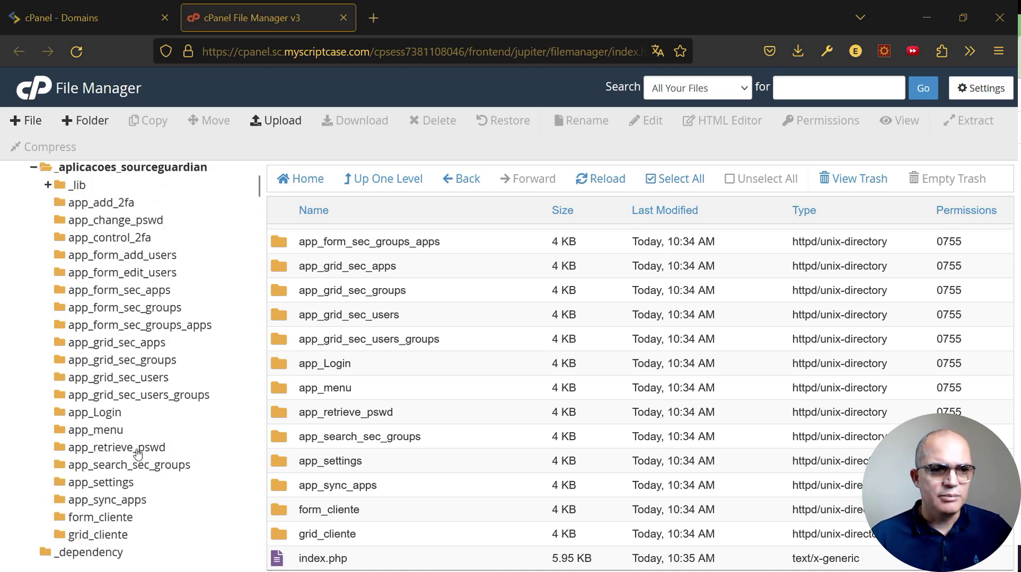
left_click(88, 518)
left_click(276, 120)
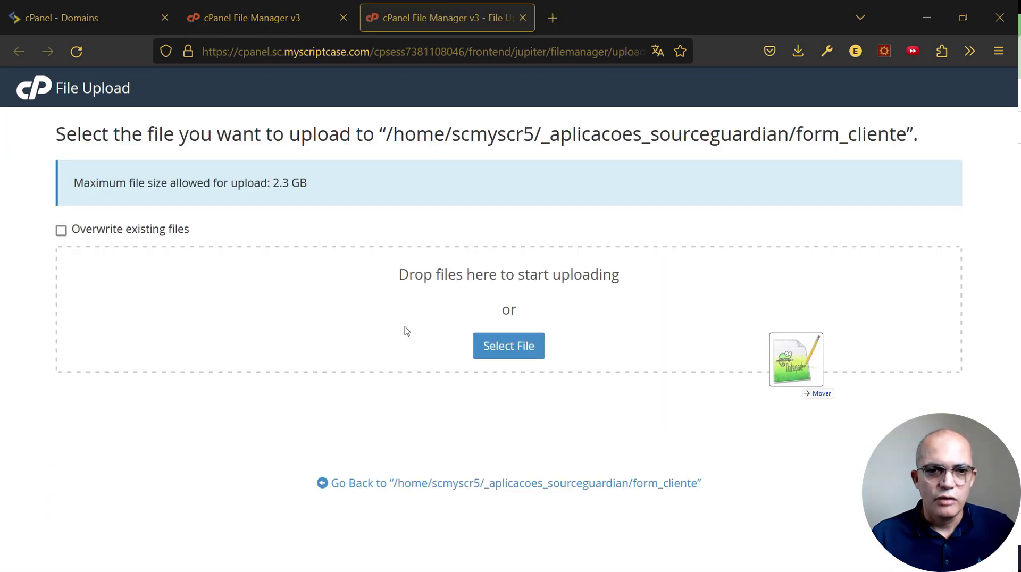
left_click_drag(800, 387, 527, 261)
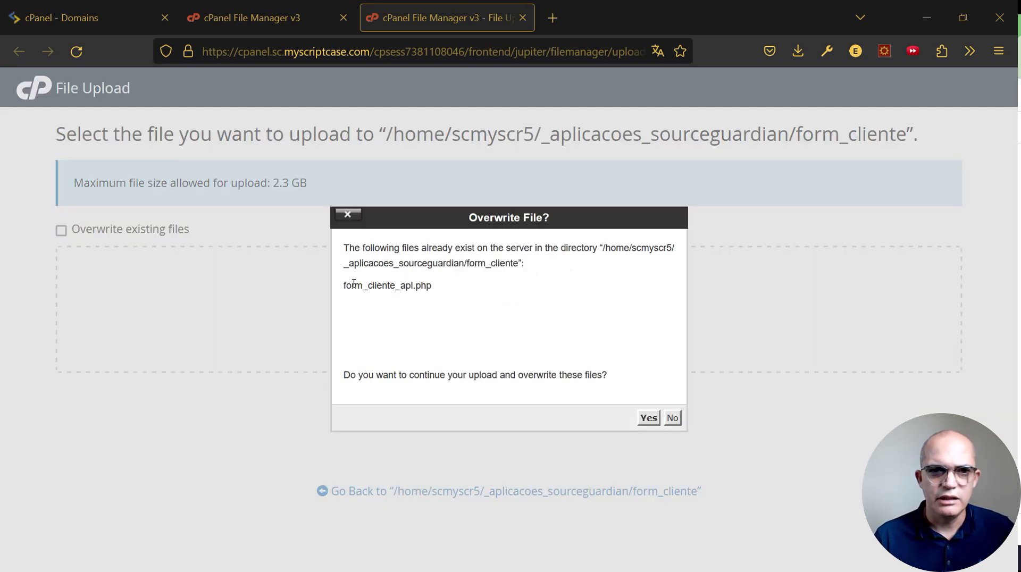
left_click_drag(344, 286, 434, 287)
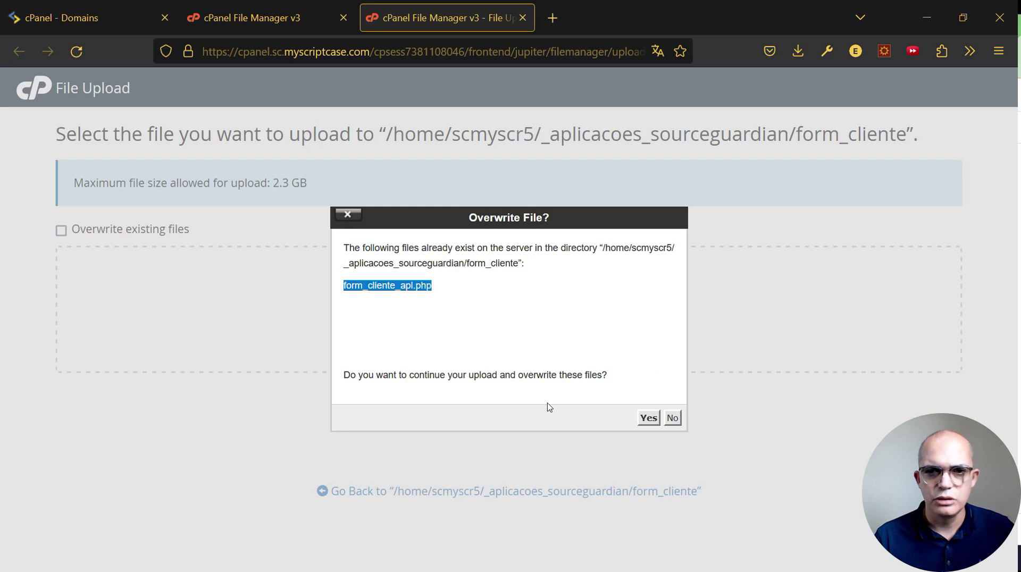
left_click(648, 418)
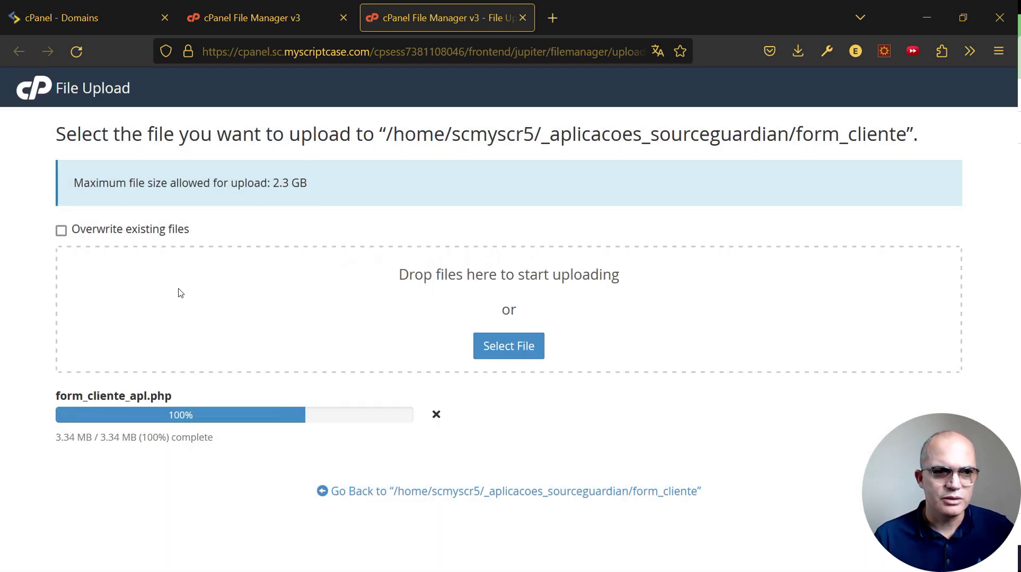
left_click(463, 492)
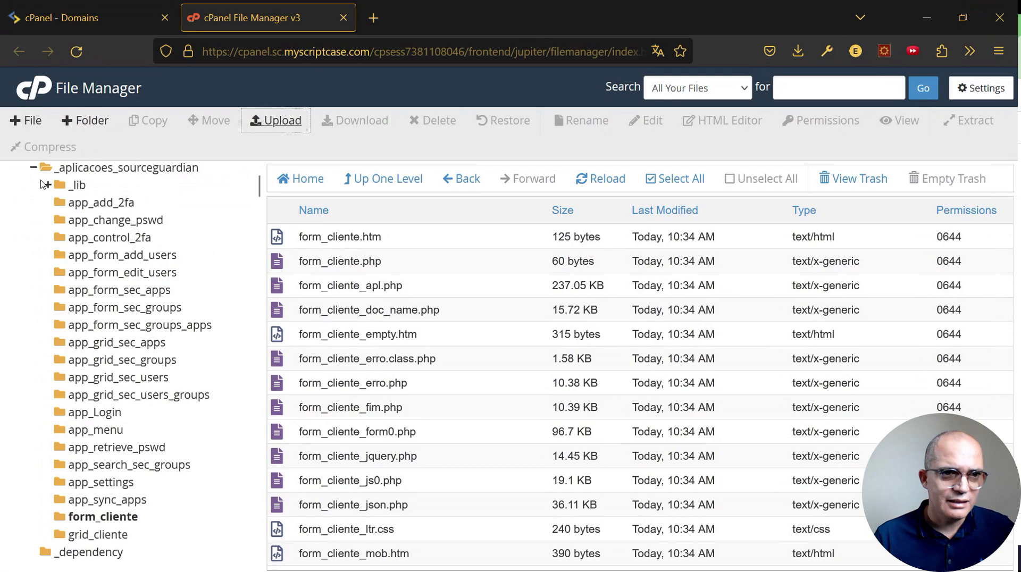
- Open the libProjetoEspecial folder inside _lib/libraries/grp of _aplicacoes_sourceguardian
left_click(47, 185)
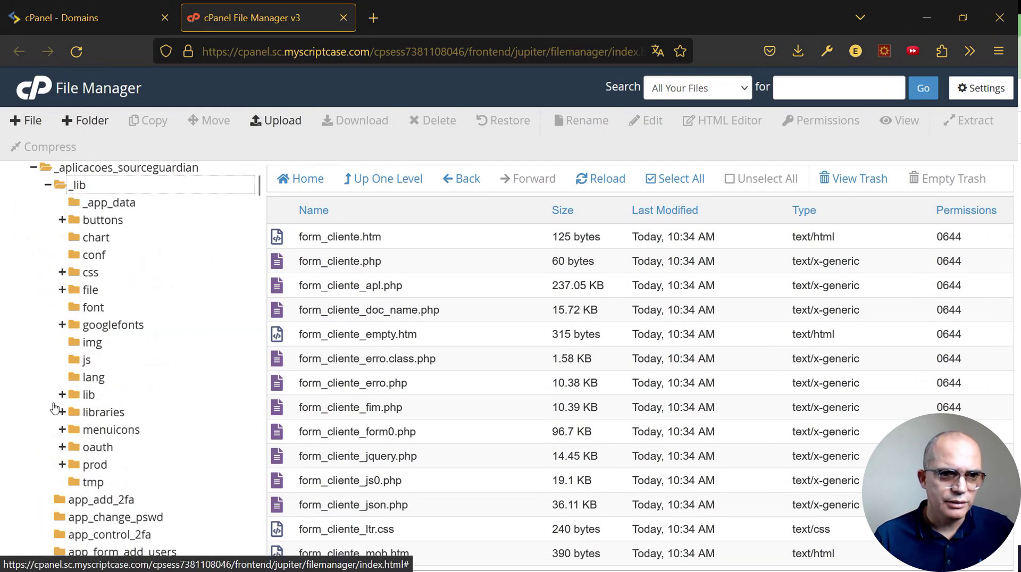
left_click(62, 412)
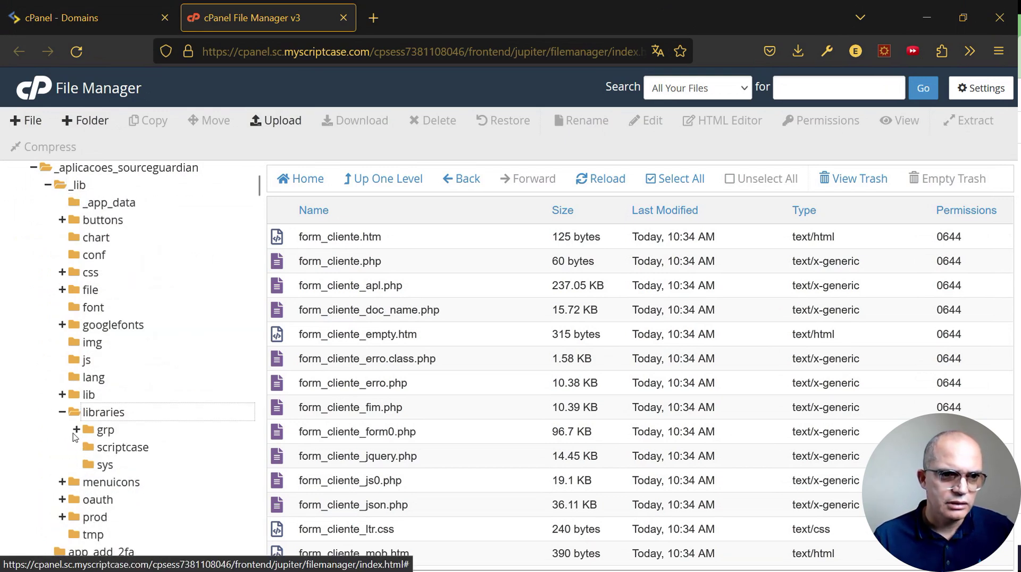
left_click(76, 431)
left_click(133, 447)
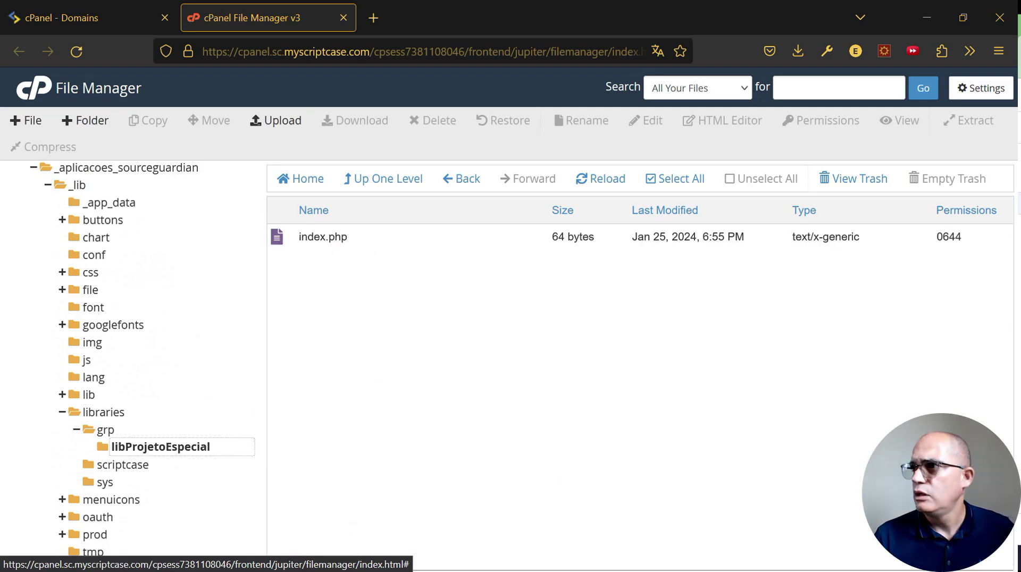
- Upload the encoded index.php to libProjetoEspecial, overwriting the existing file, and reload the folder listing
left_click_drag(1020, 367, 712, 401)
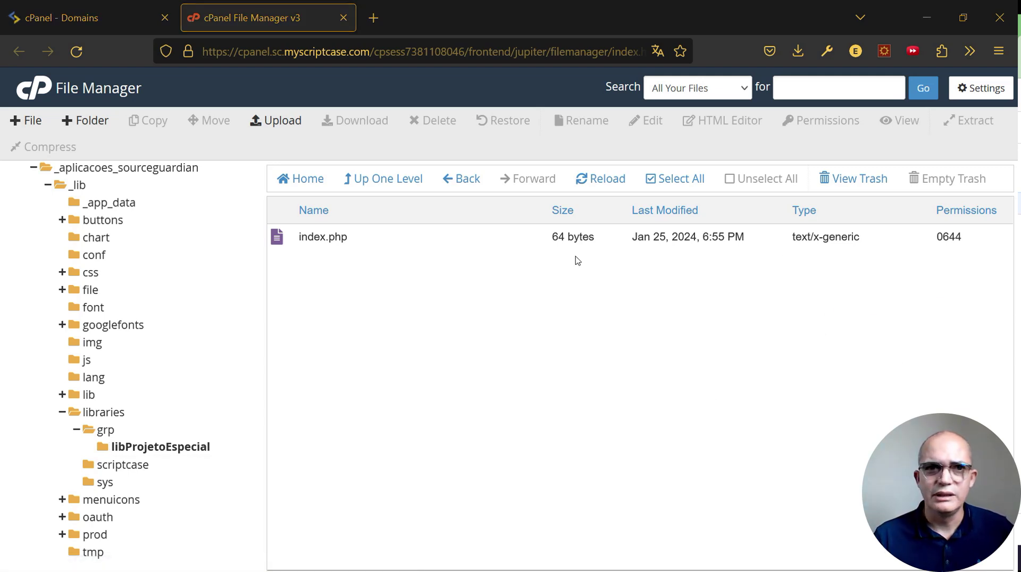
left_click(289, 123)
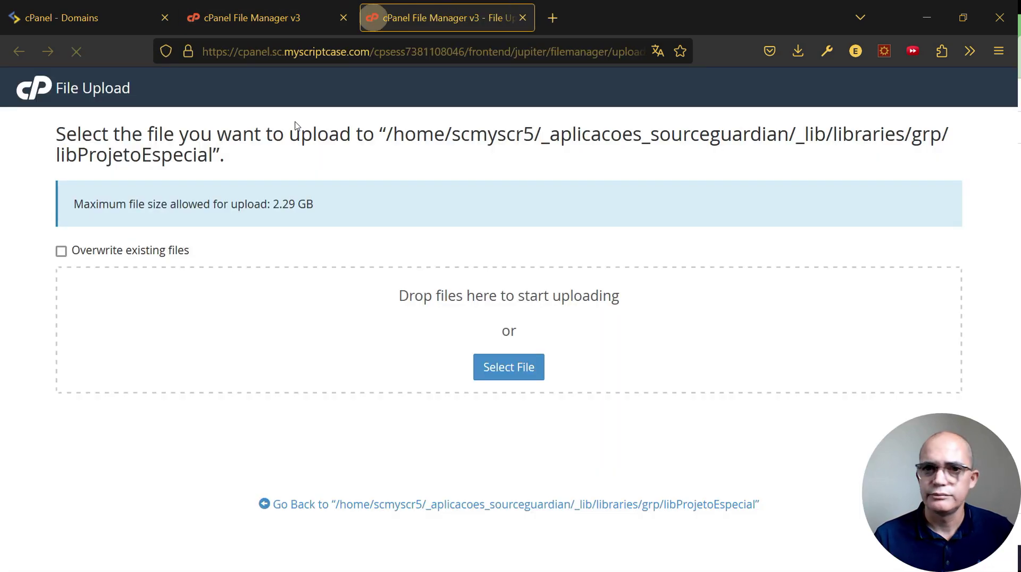
left_click_drag(1020, 355, 816, 354)
left_click(650, 420)
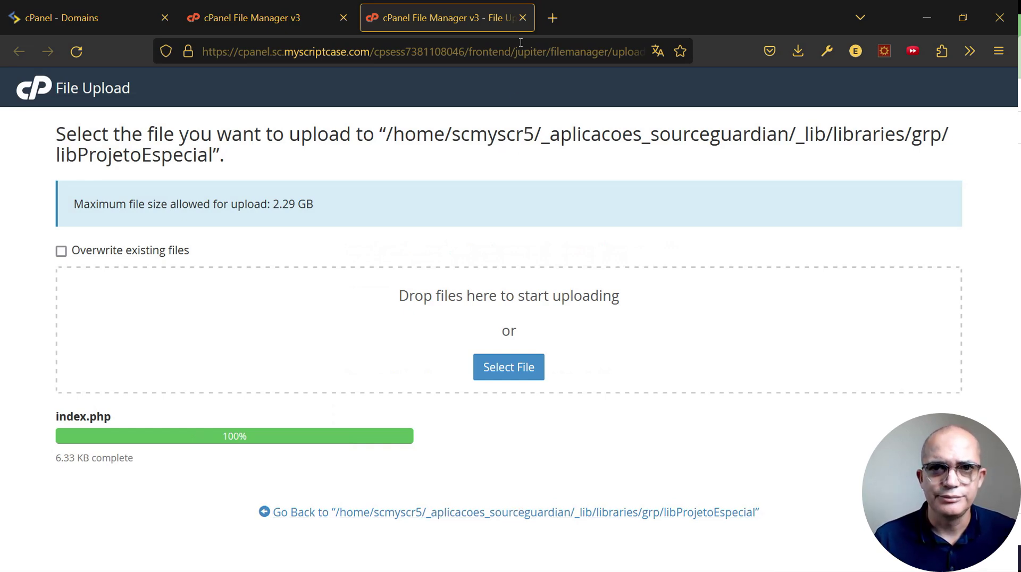
left_click(523, 18)
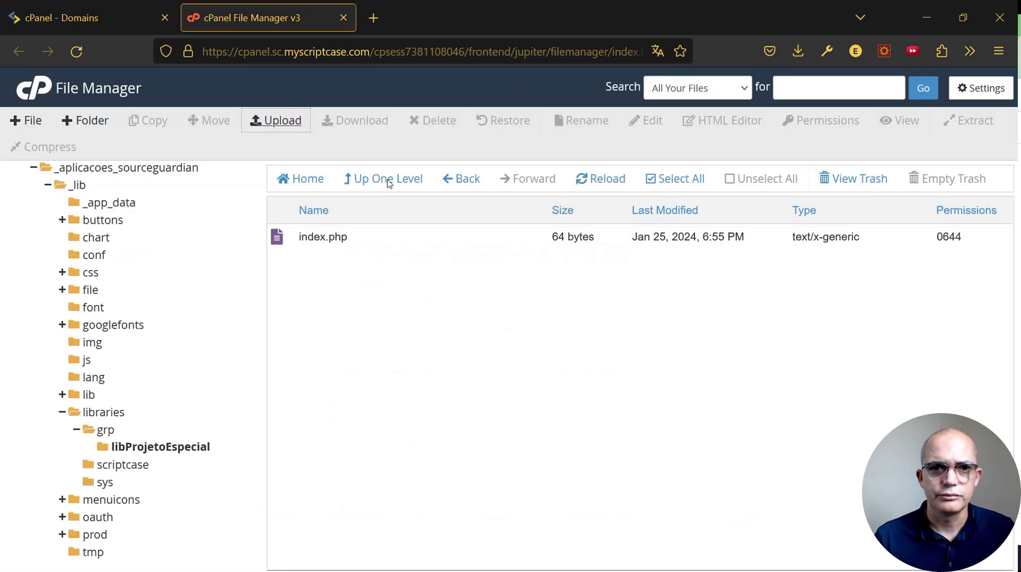
left_click(574, 187)
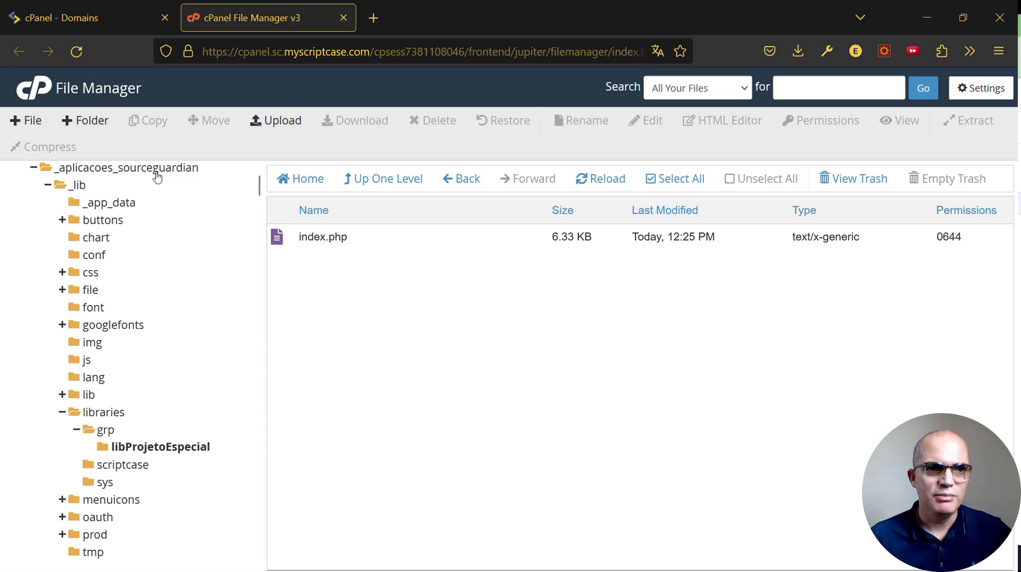
- Create a new file named info.php in the _aplicacoes_sourceguardian folder
left_click(128, 168)
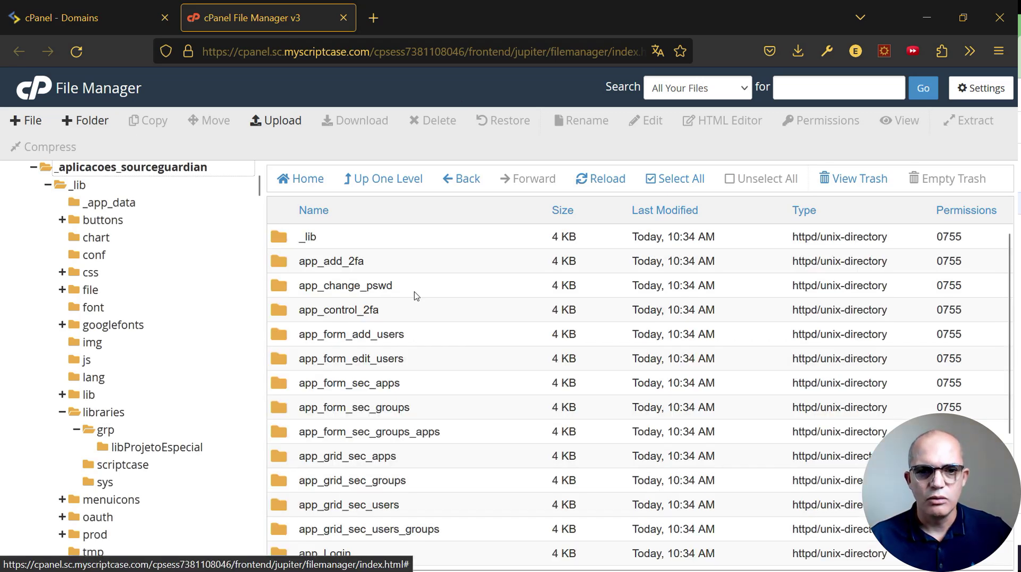
scroll(545, 524, "down", 3)
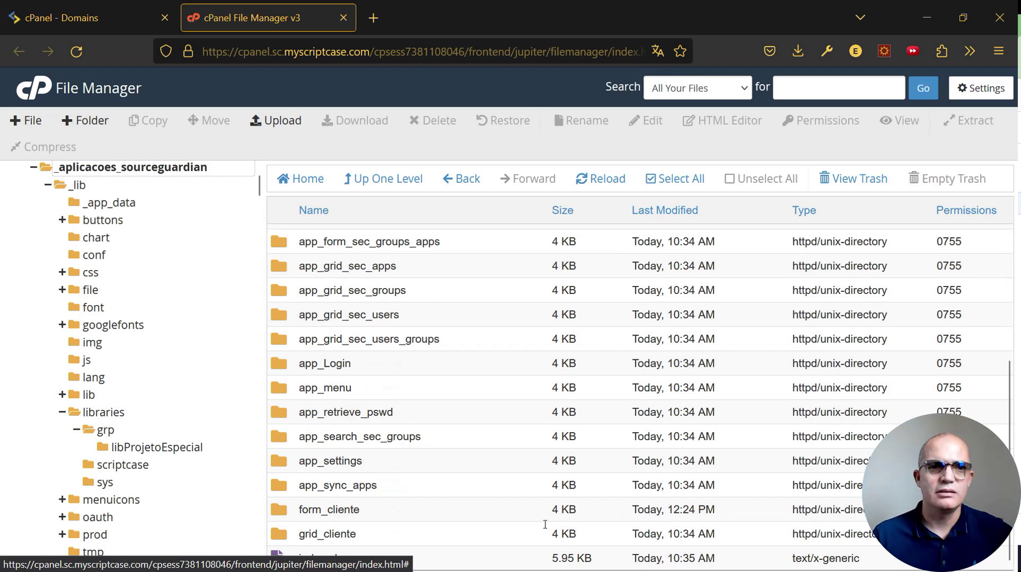
left_click(31, 122)
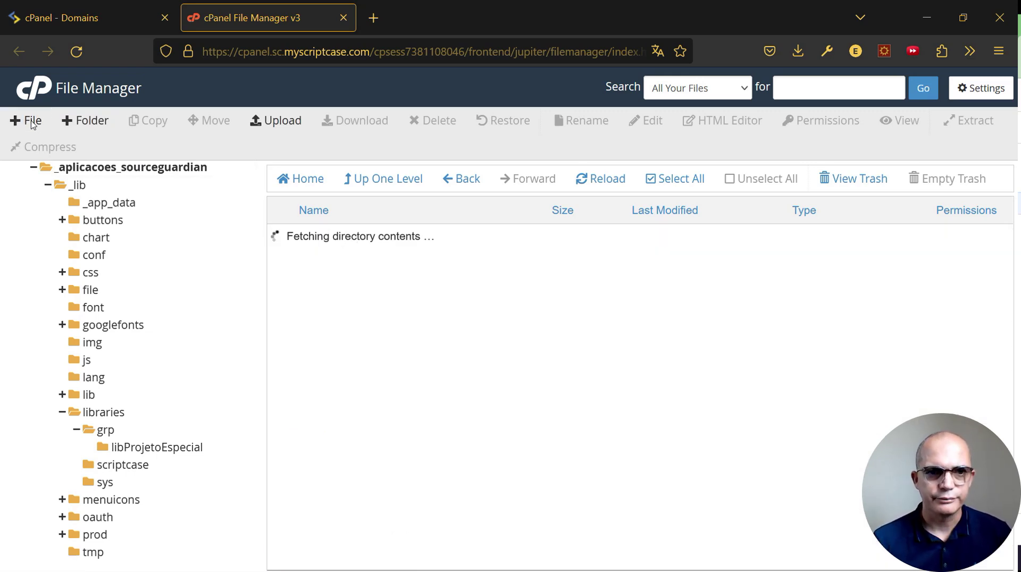
scroll(583, 514, "down", 5)
- Edit info.php so that it contains <?php phpinfo(); and save the changes
left_click(319, 559)
left_click(645, 120)
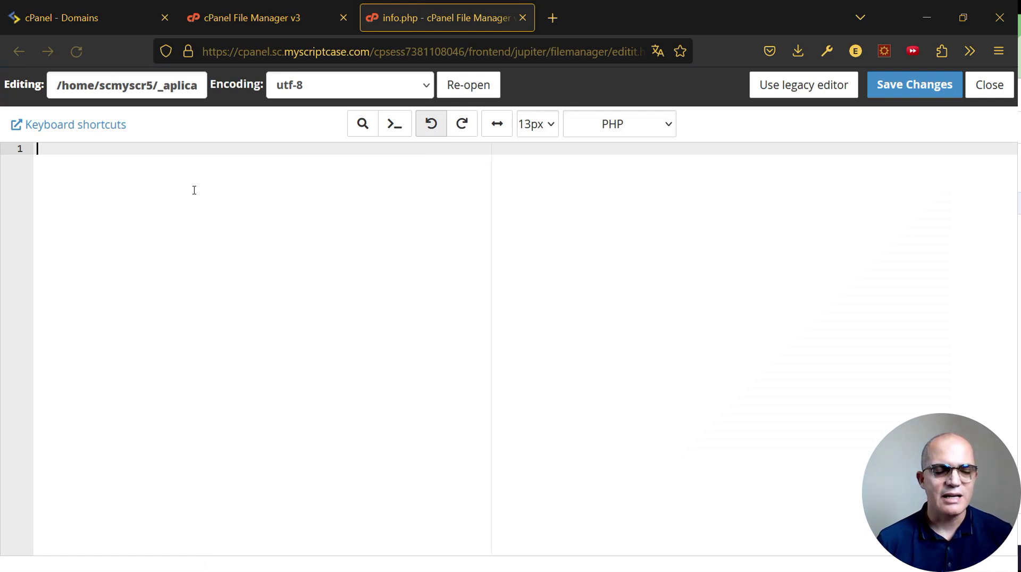
type("<?php phpinfo();")
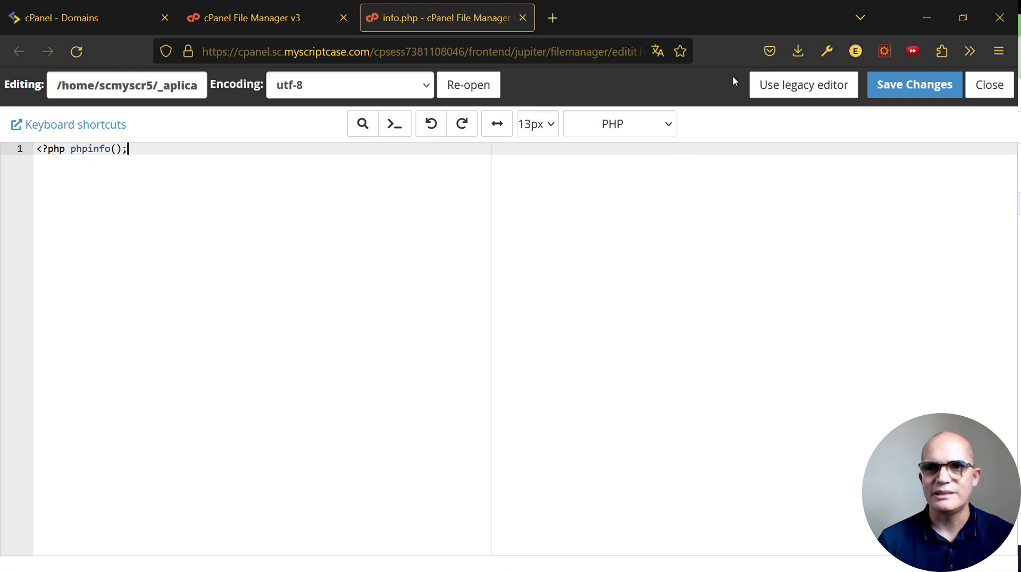
left_click(931, 88)
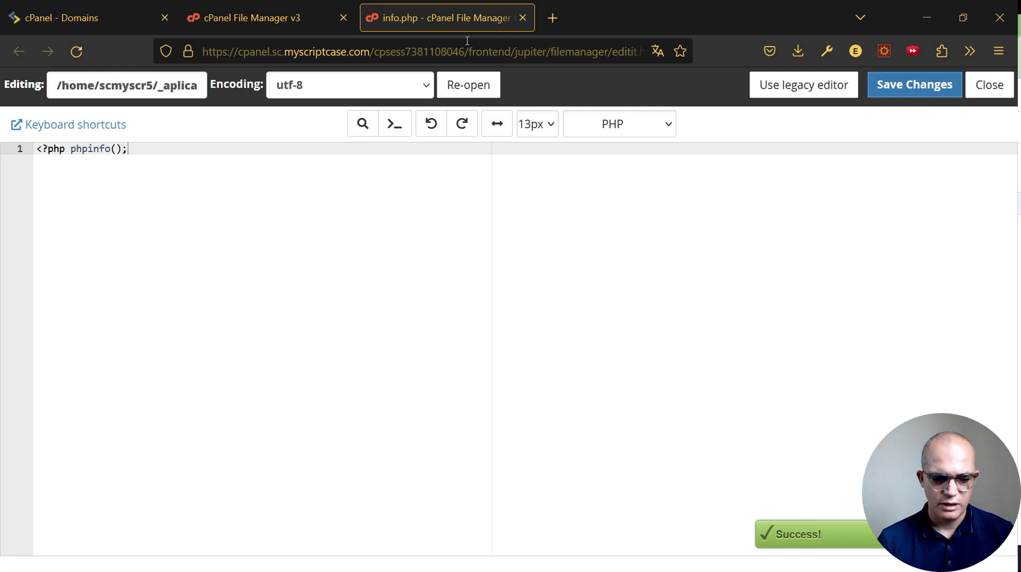
- Open sg.scriptcaser.com.br/info.php in a new browser tab
left_click(555, 20)
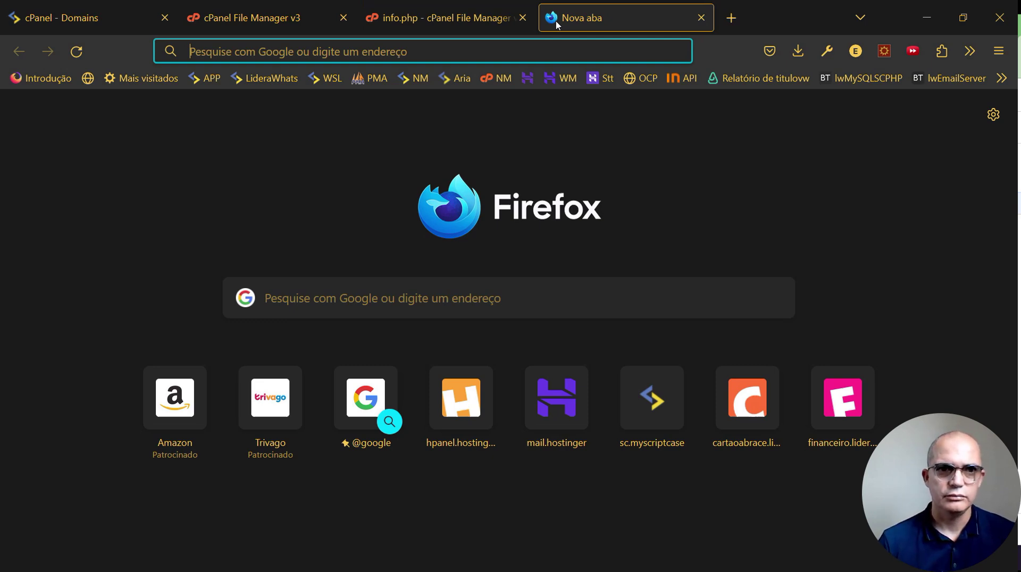
type("sg.scriptcaser.com.br/")
left_click(405, 161)
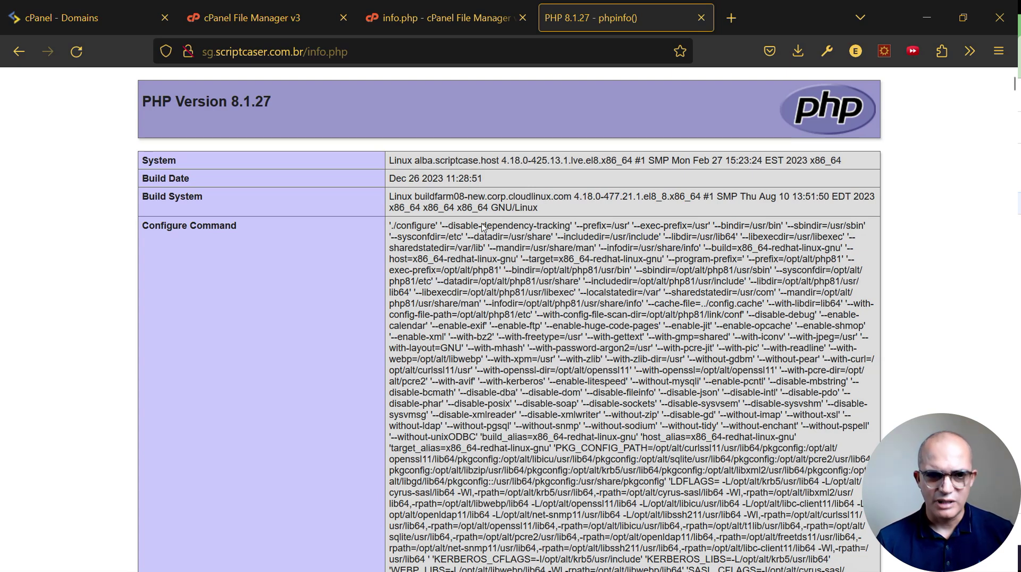
- Search the phpinfo page for text starting with "so"
key("ctrl+f")
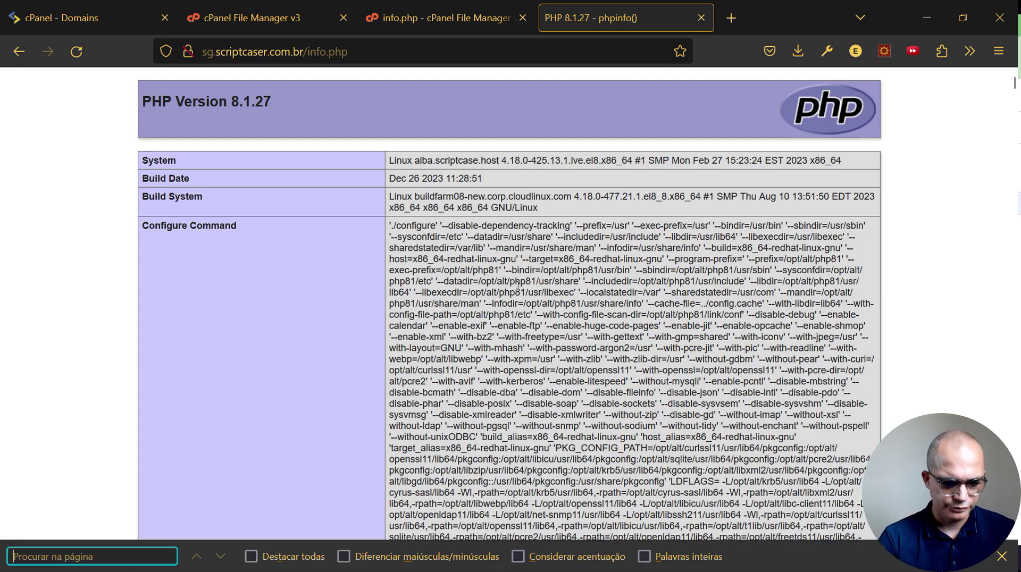
type("so")
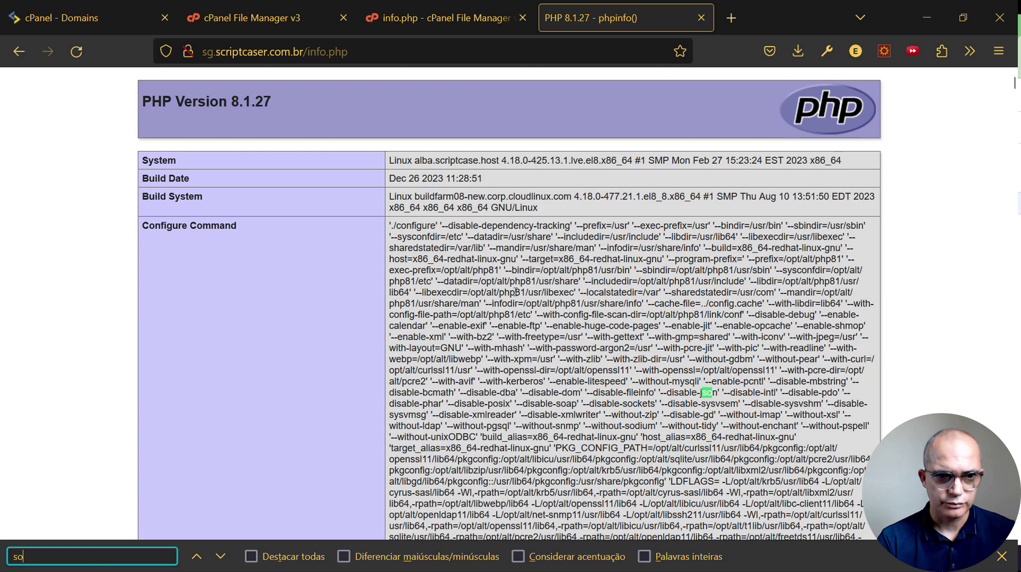